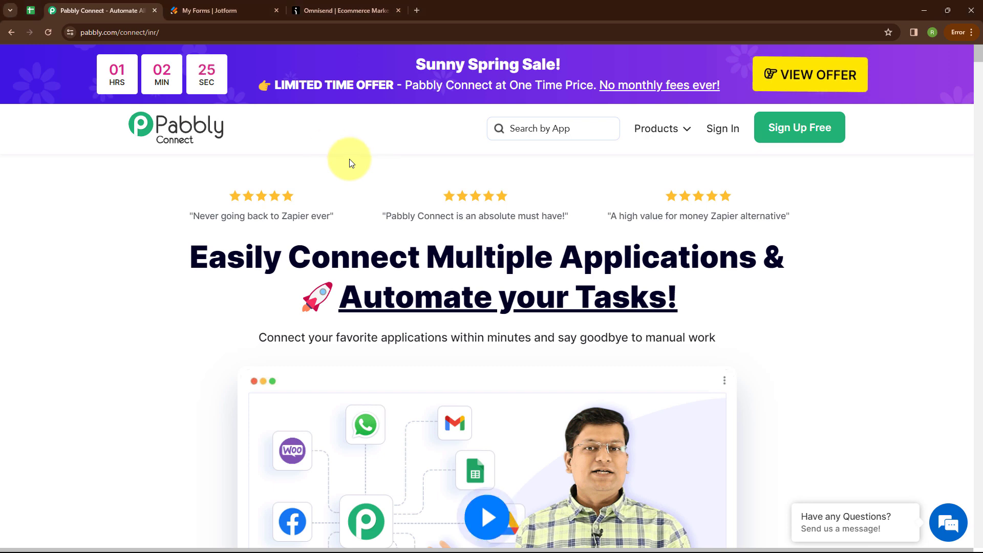
Look over the Jotform forms, Omnisend contacts and Pabbly Connect homepage tabs
click(228, 5)
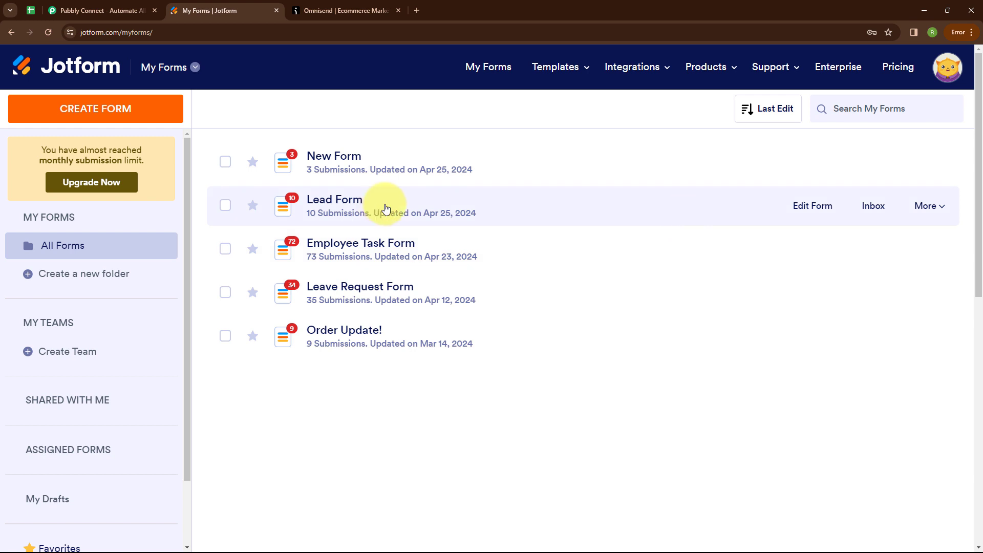
click(348, 9)
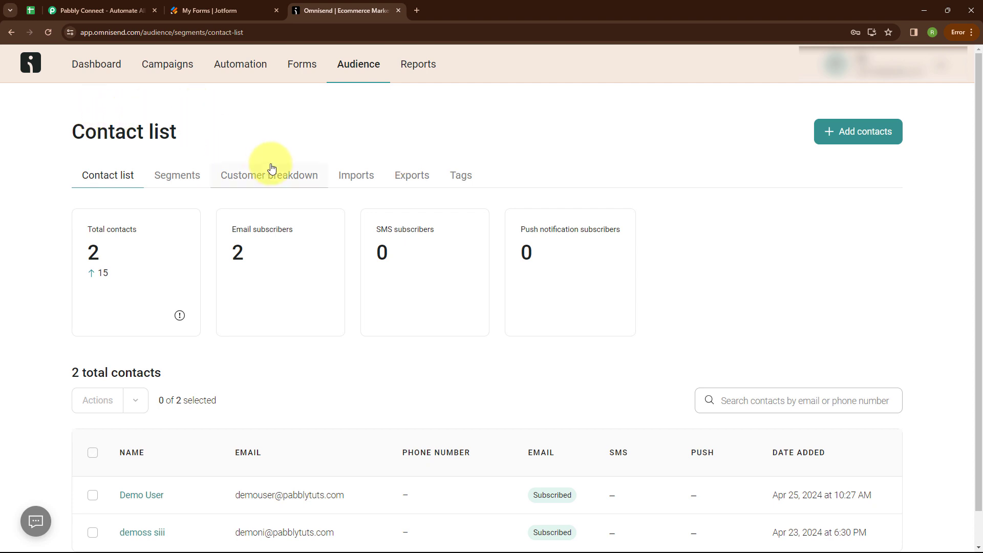
click(102, 11)
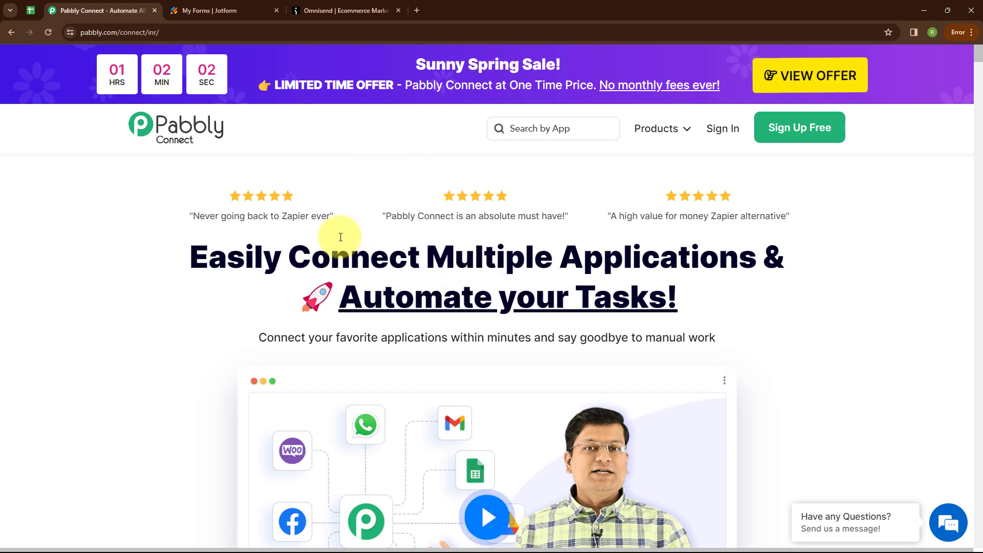
click(181, 32)
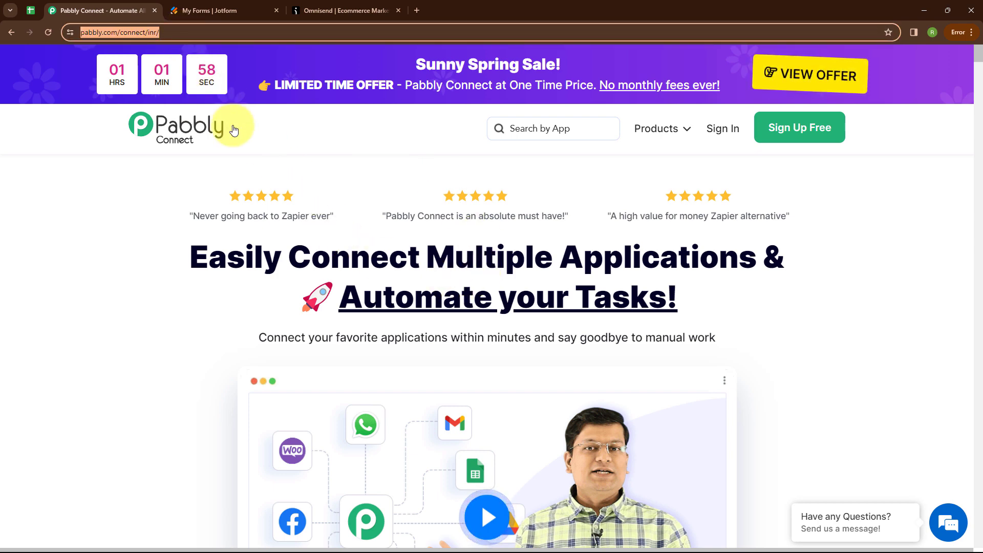
click(310, 146)
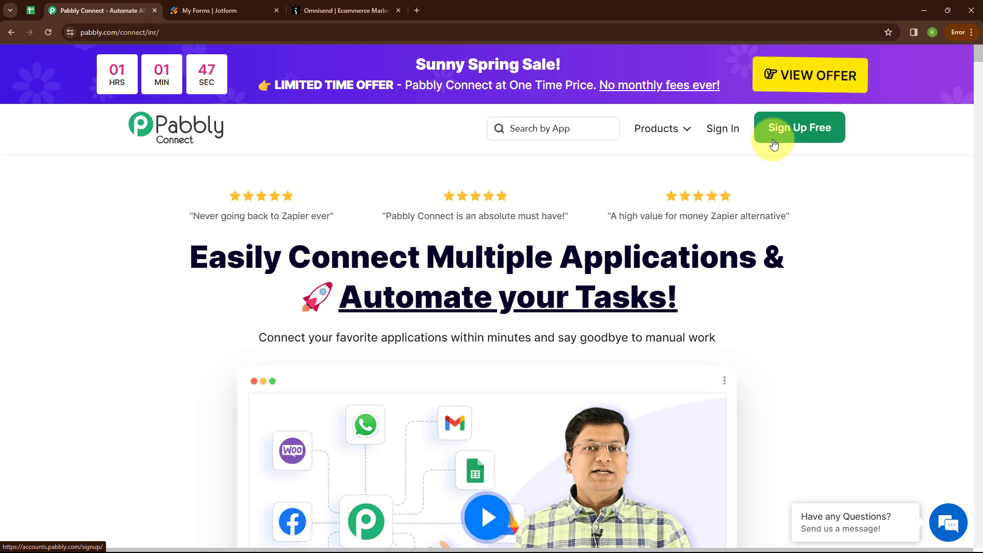
Sign in, open Pabbly Connect from the apps list, and start a new workflow
click(721, 132)
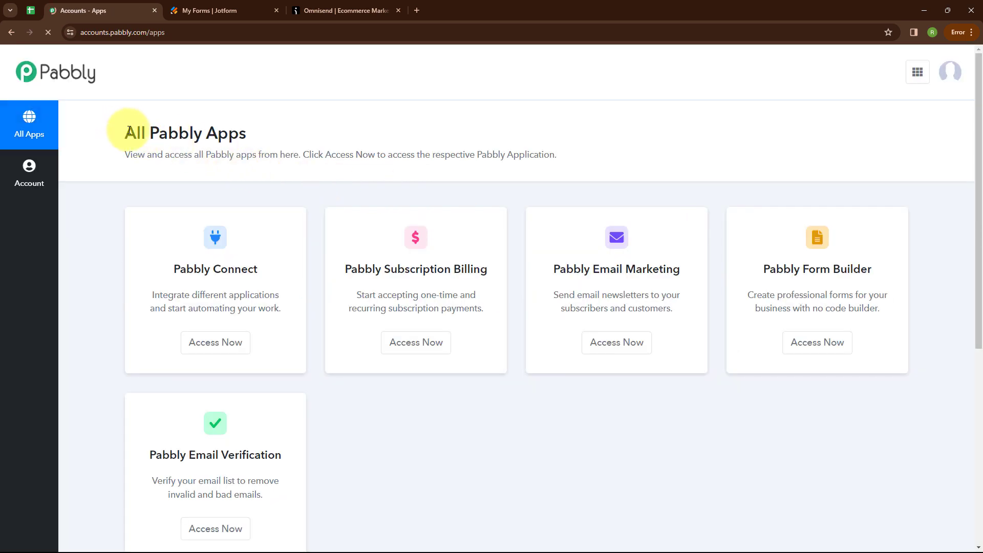
drag(123, 132, 277, 136)
click(336, 124)
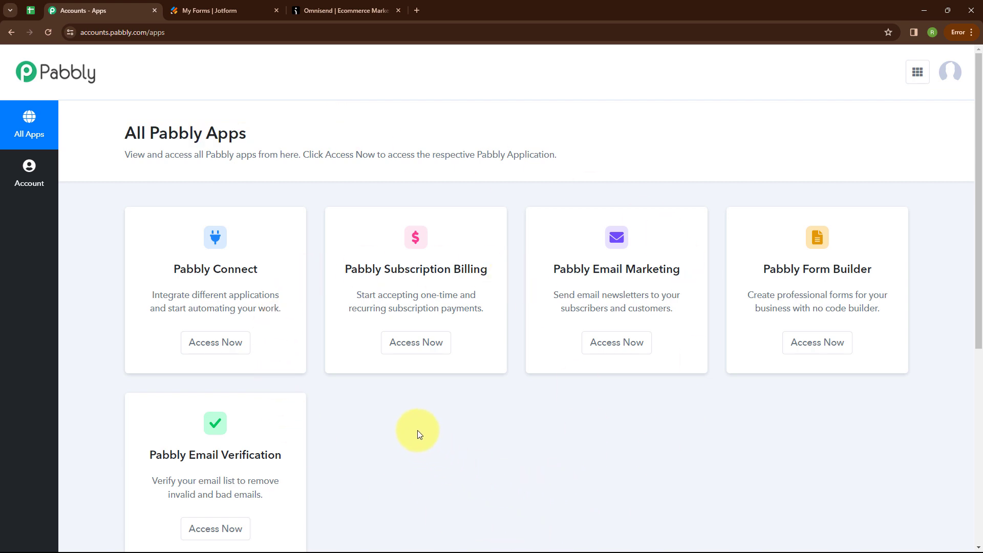
click(220, 349)
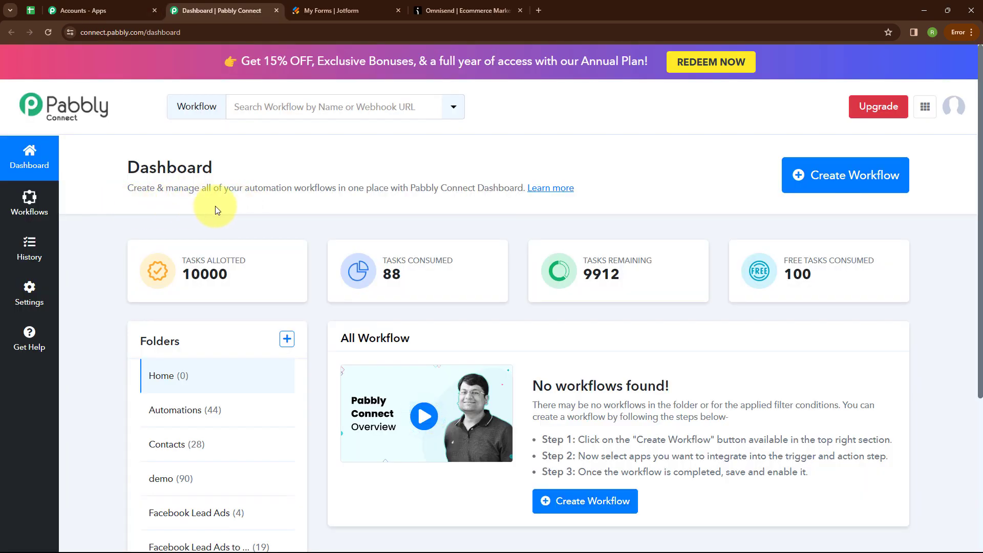
click(819, 184)
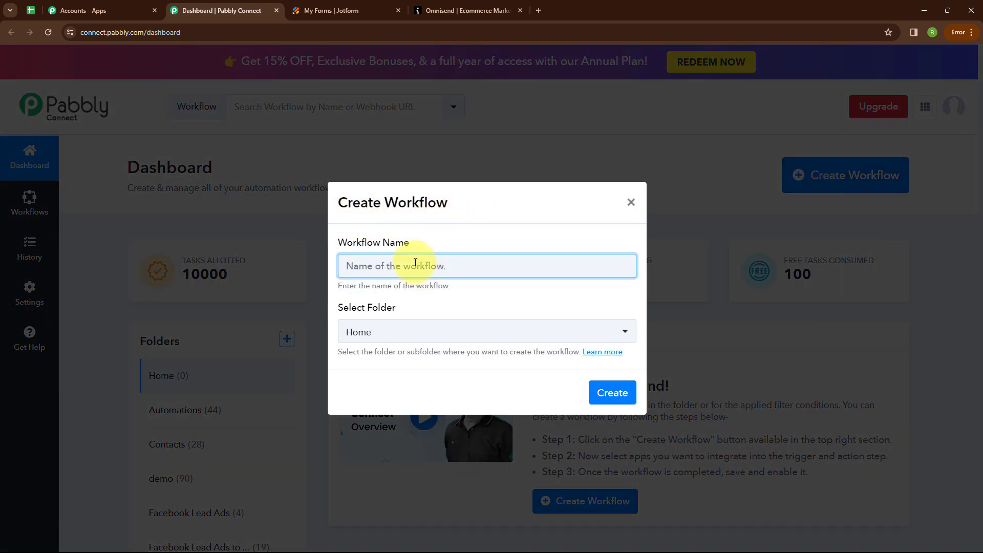
Create the workflow 'Create Omnisend Subscriber from Jotform Submission' in the Automations folder
text(Create Omnisend Subscriber from Jotform Submission)
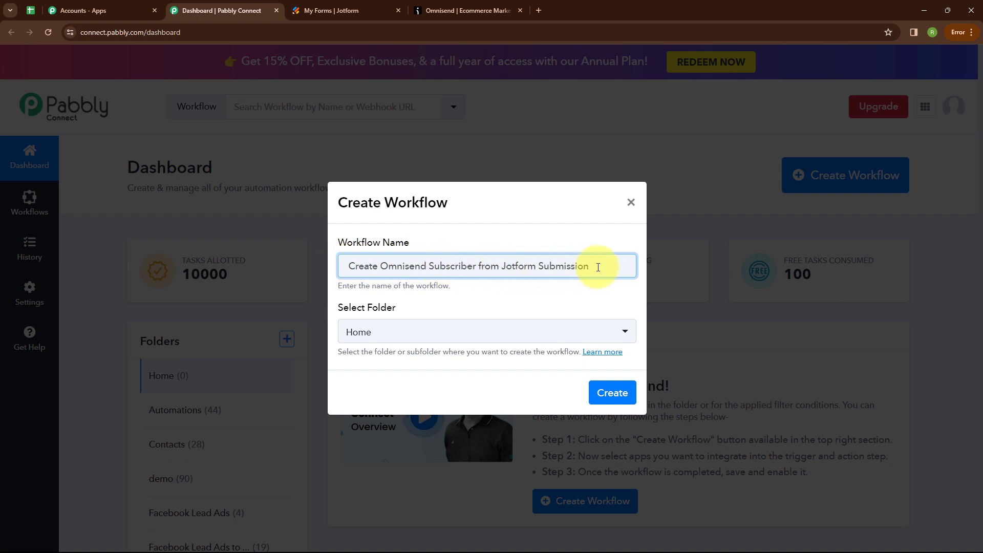
click(406, 339)
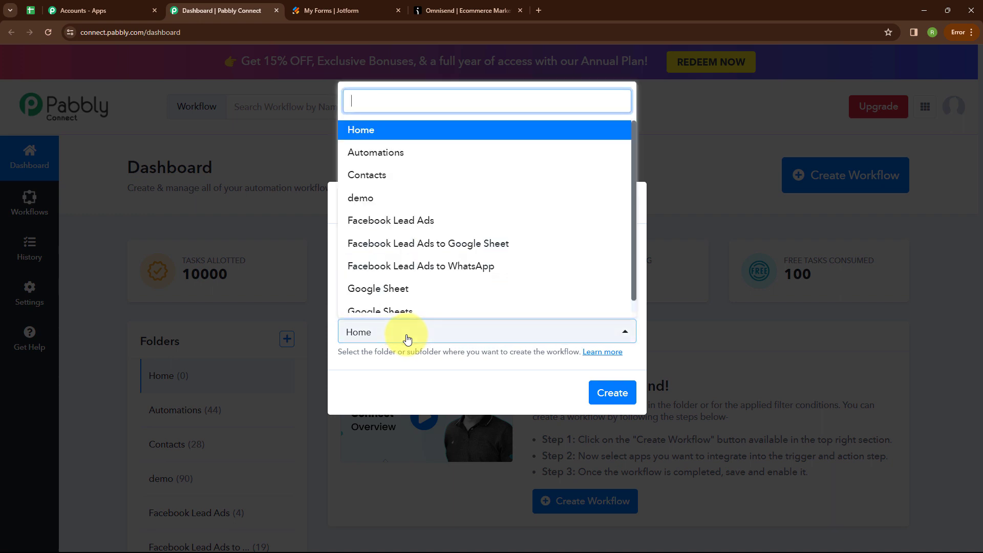
click(413, 154)
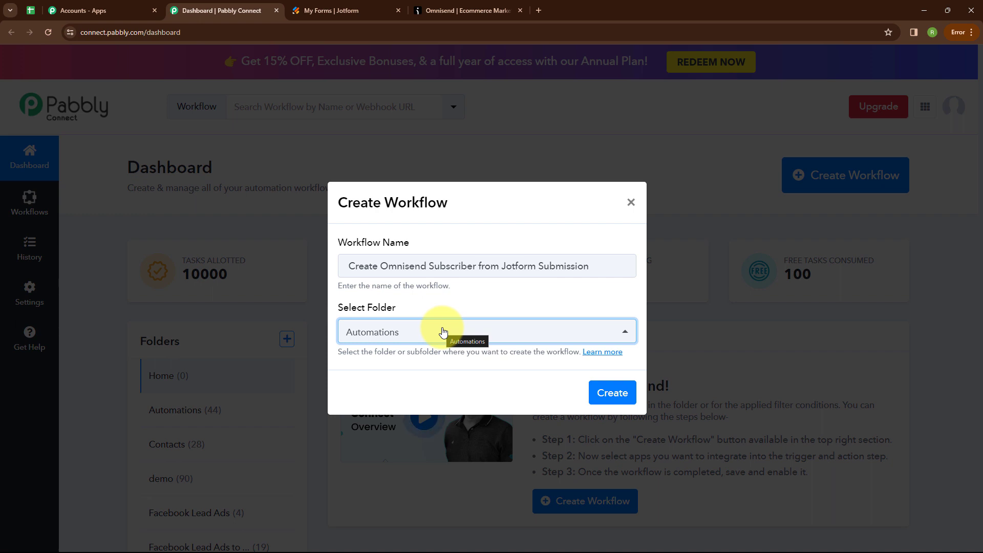
click(613, 393)
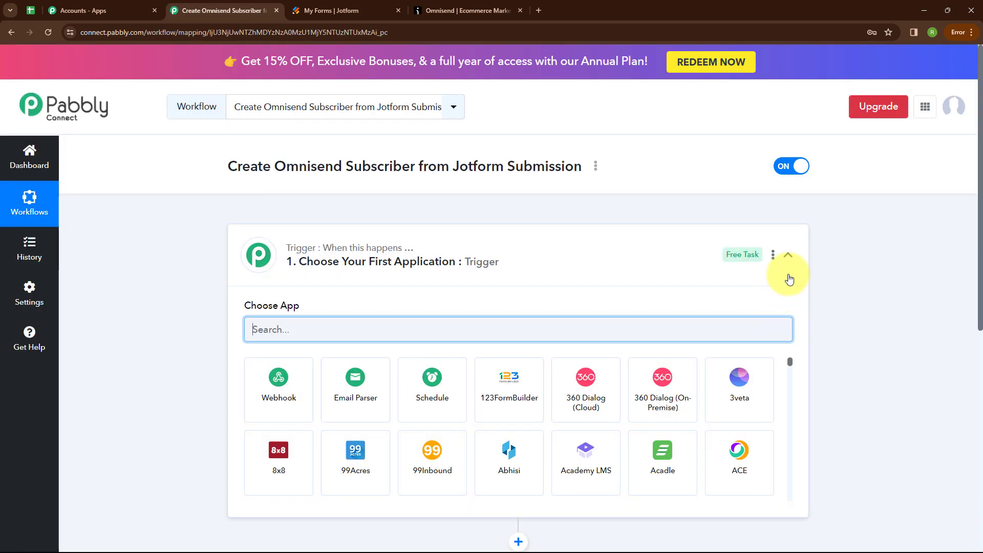
Set the trigger app to Jotform, searched as 'Jot', with the New Response event
click(788, 256)
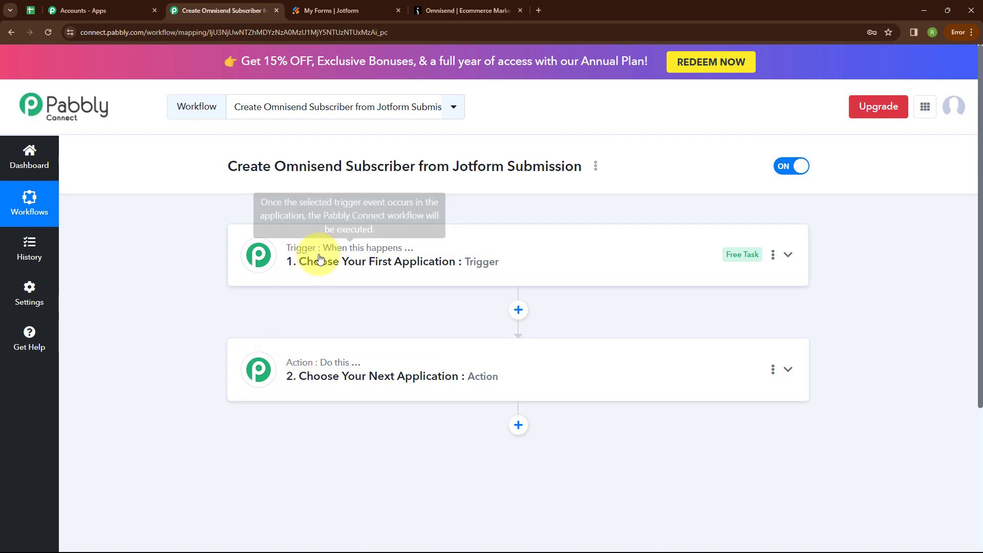
mouse_move(304, 373)
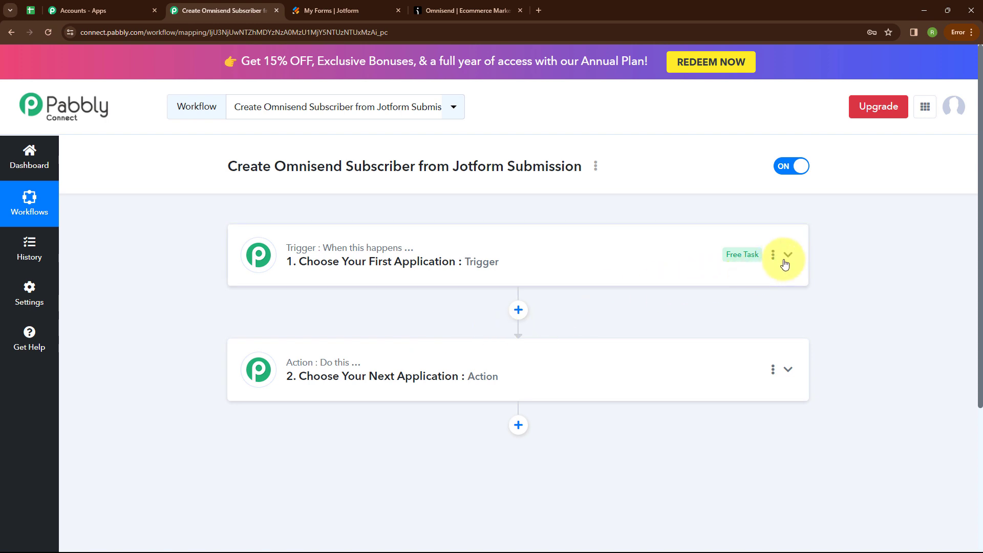
click(789, 256)
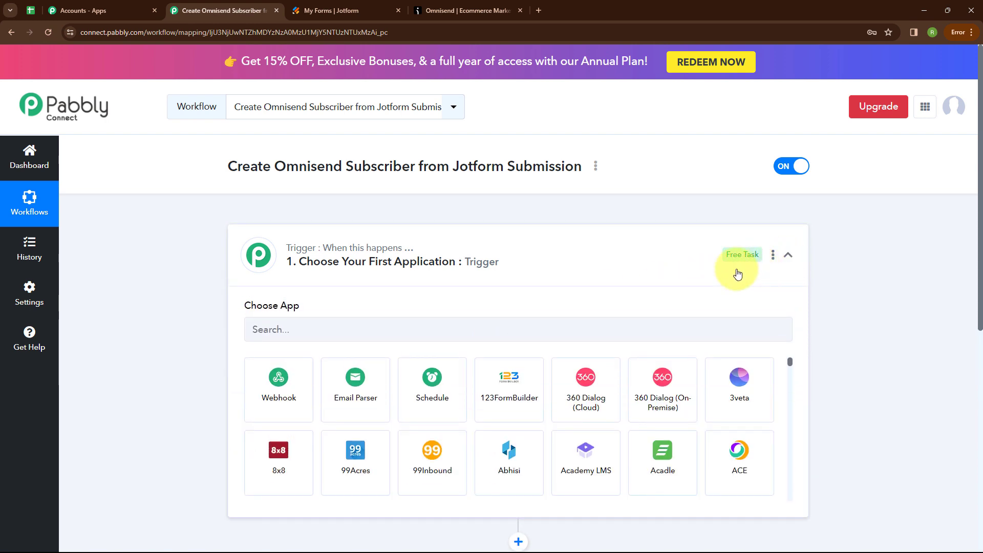
click(335, 322)
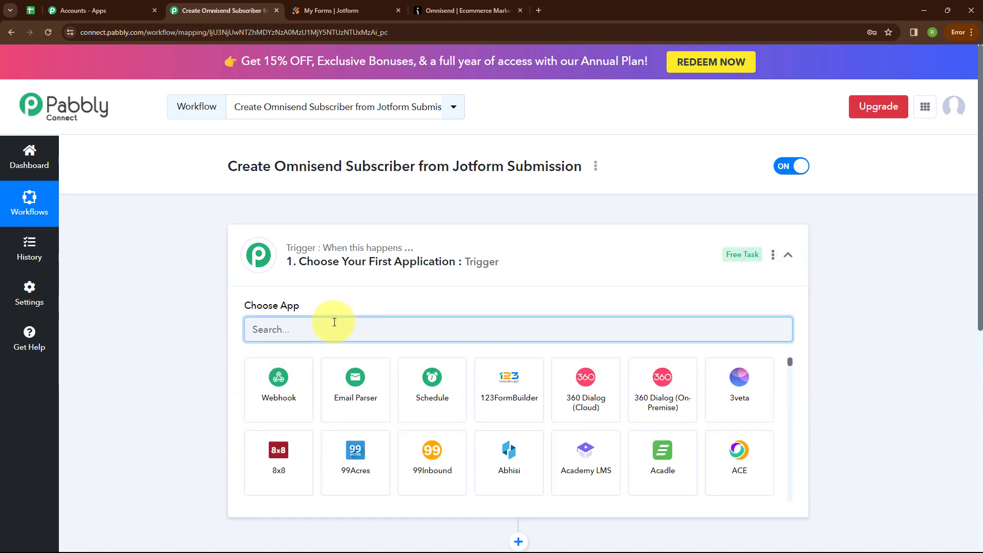
text(Jot)
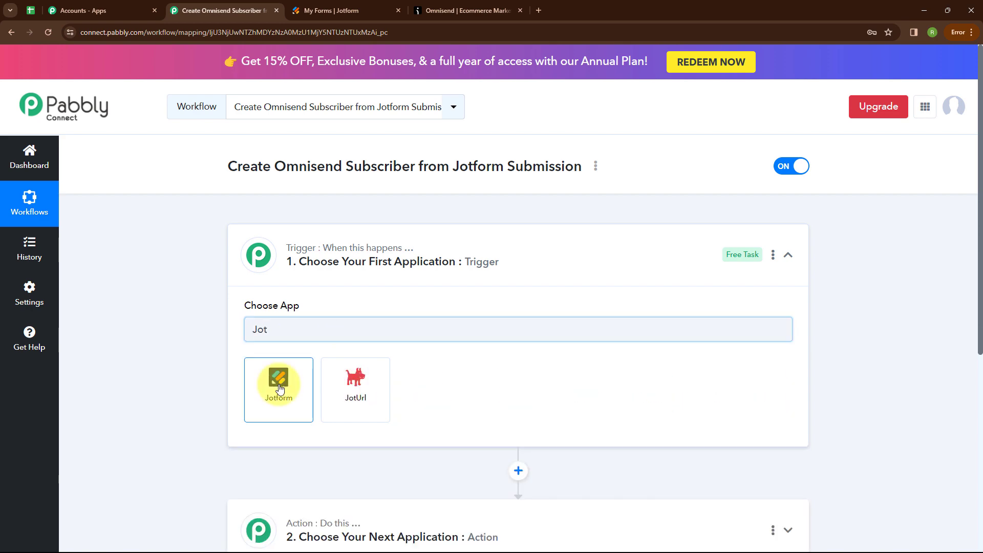
click(279, 384)
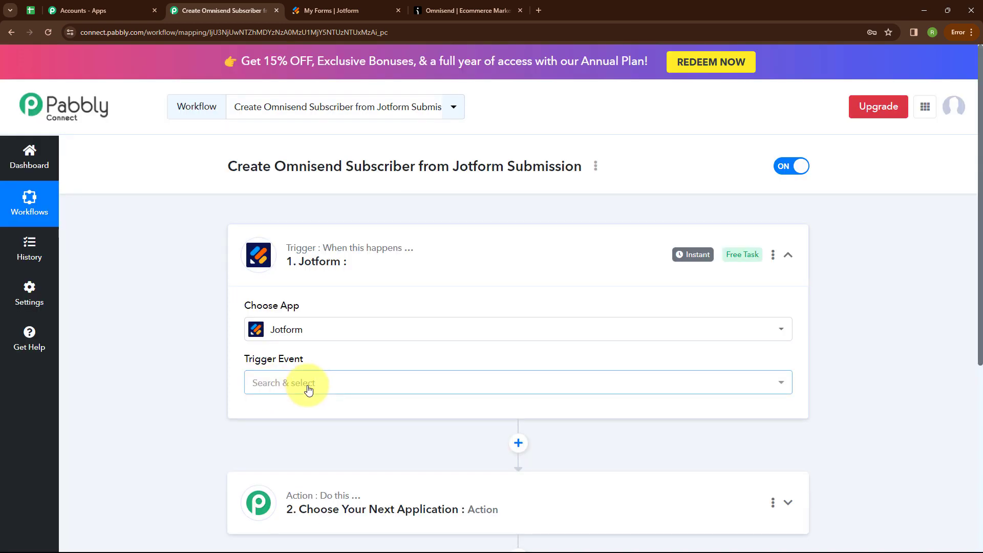
click(307, 384)
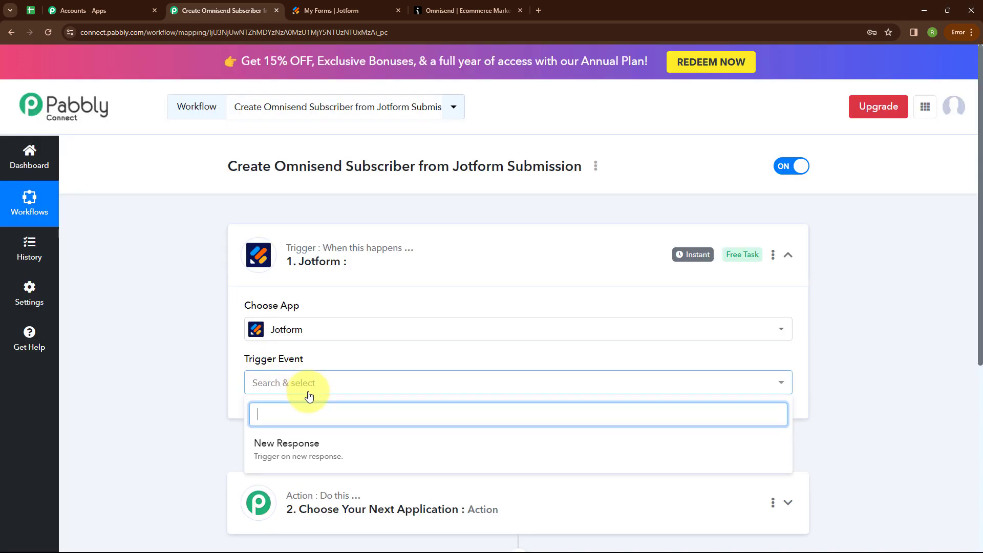
click(298, 454)
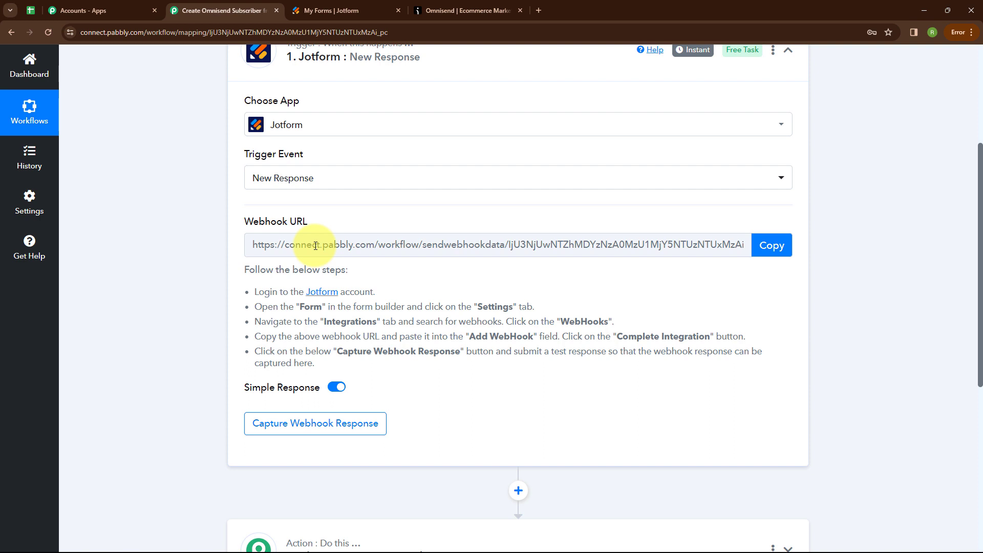
Copy the trigger's webhook URL and go to Jotform's forms list
drag(250, 292, 333, 364)
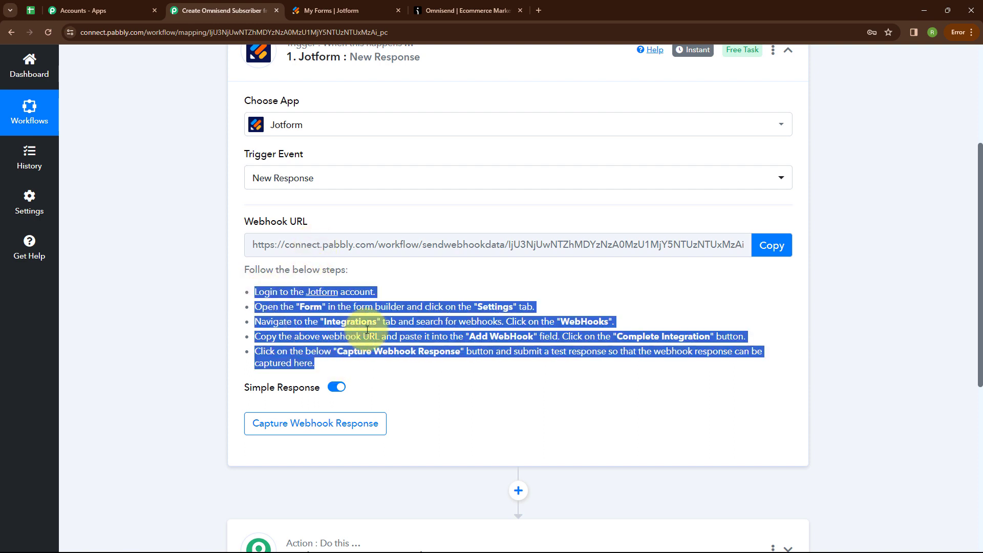
click(439, 289)
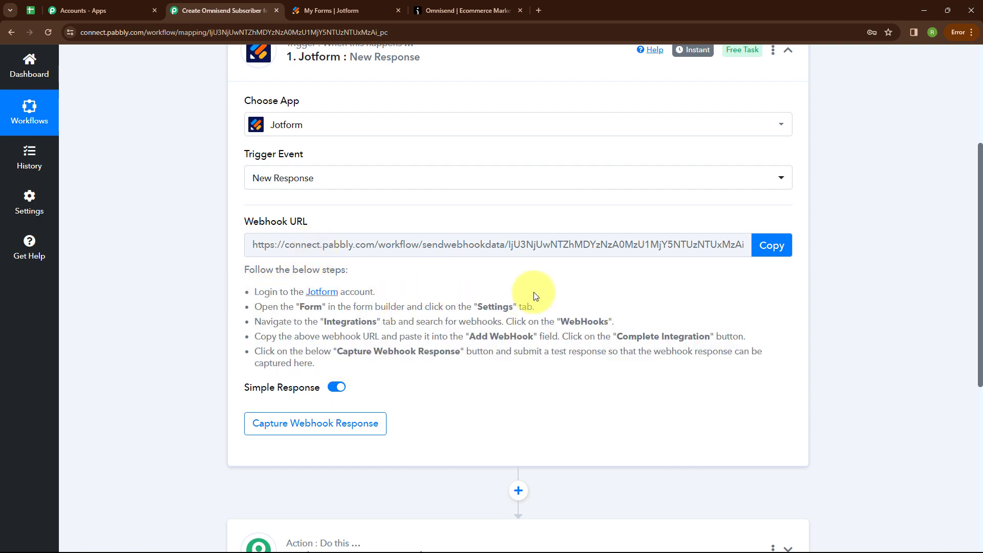
click(766, 250)
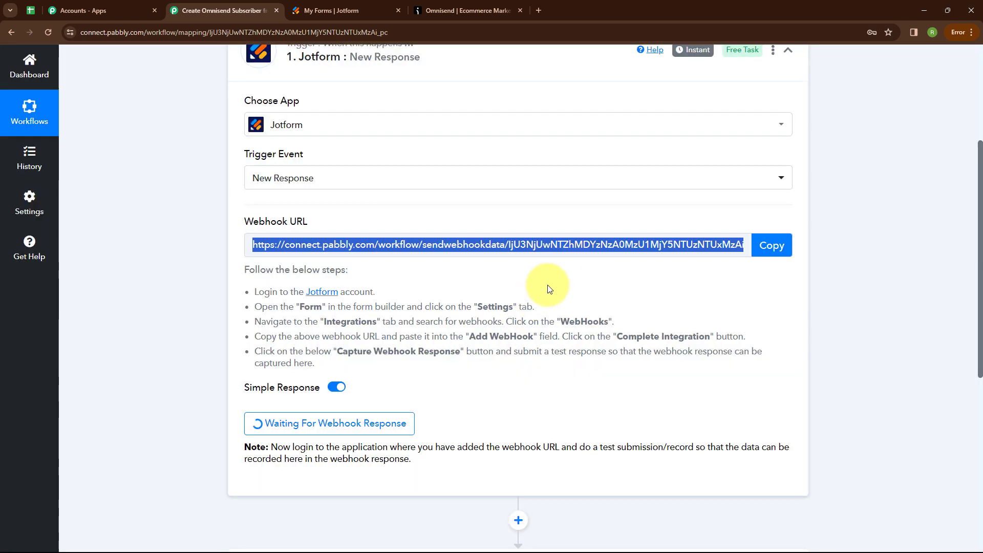
click(338, 15)
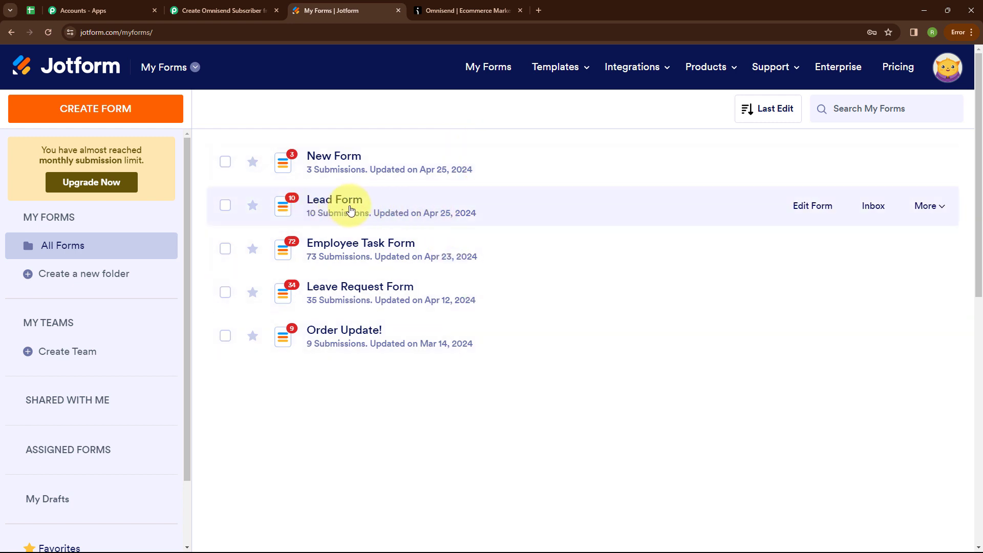
Open the Lead Form's WebHooks integration from its settings
click(938, 207)
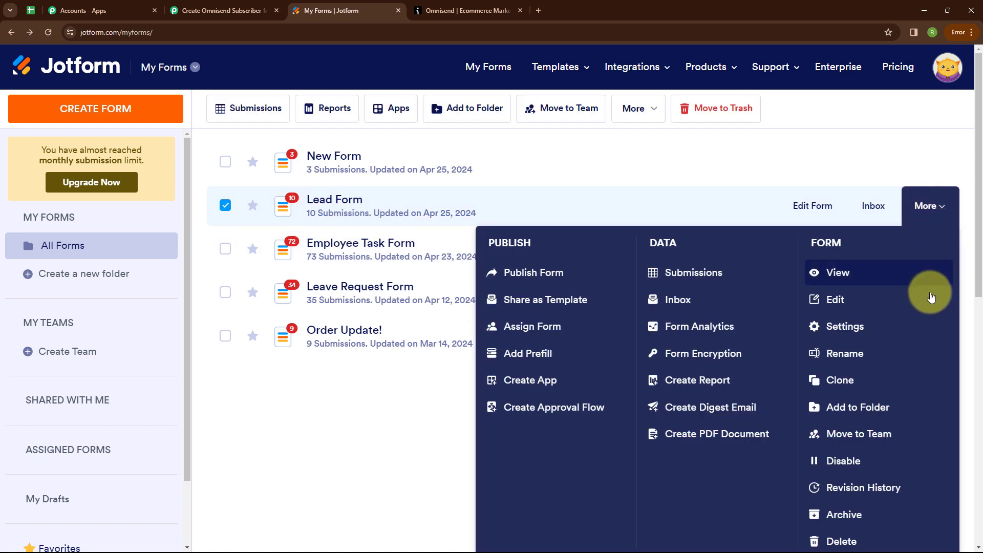
click(864, 337)
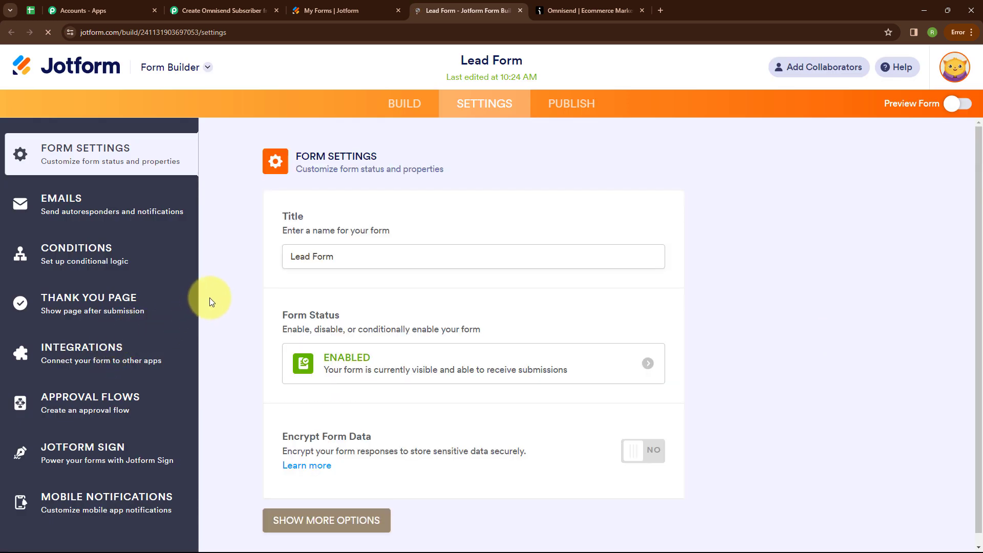
click(84, 360)
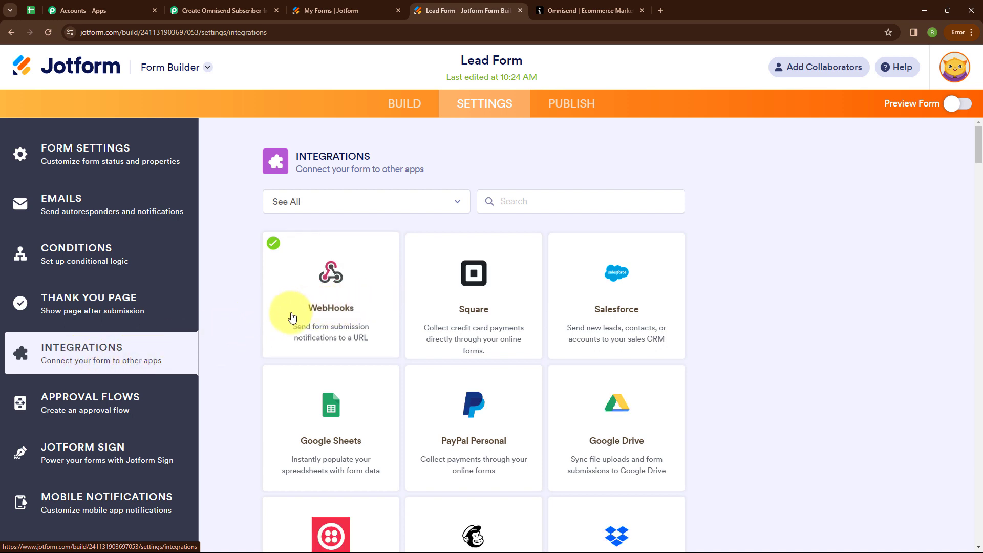
click(356, 318)
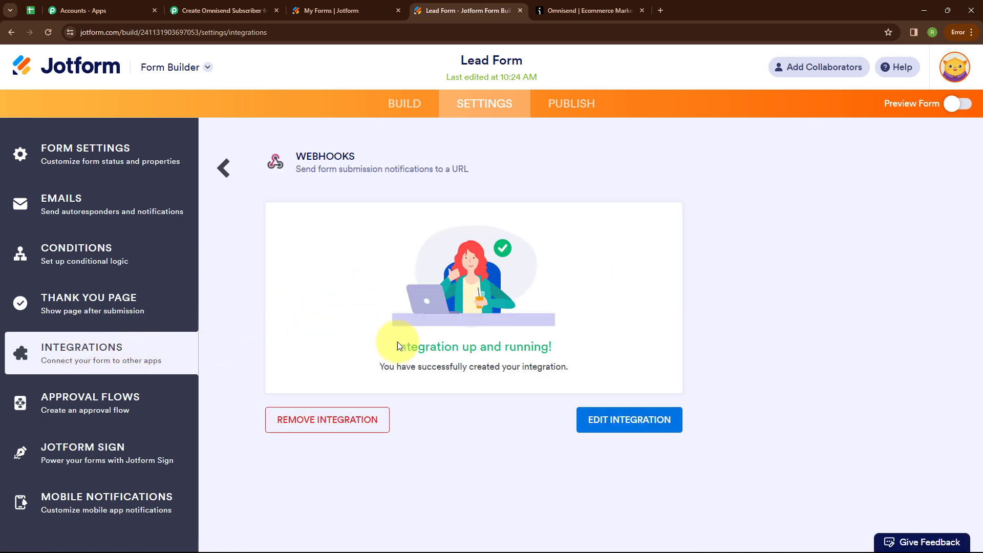
Replace the old webhook URL with the Pabbly webhook URL and save the integration
click(629, 420)
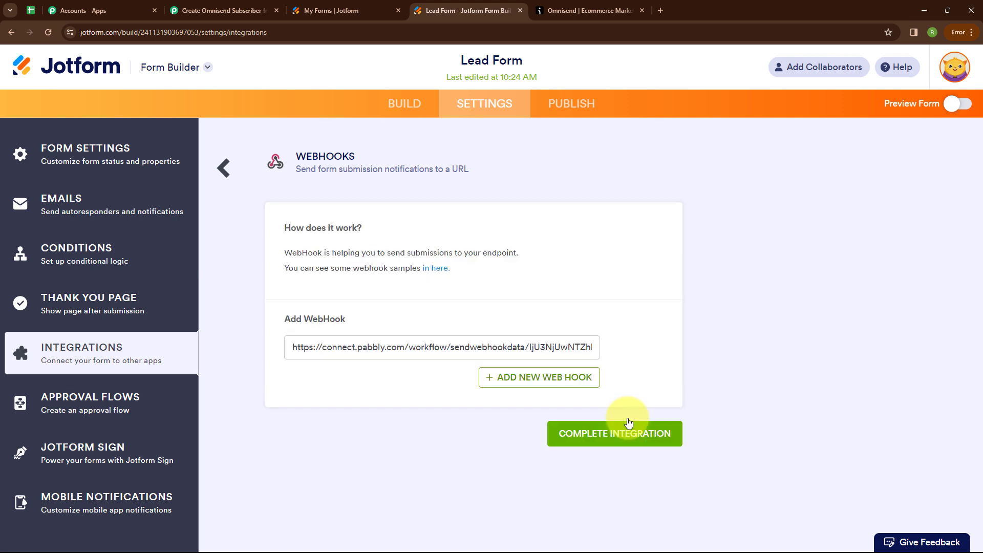
click(320, 347)
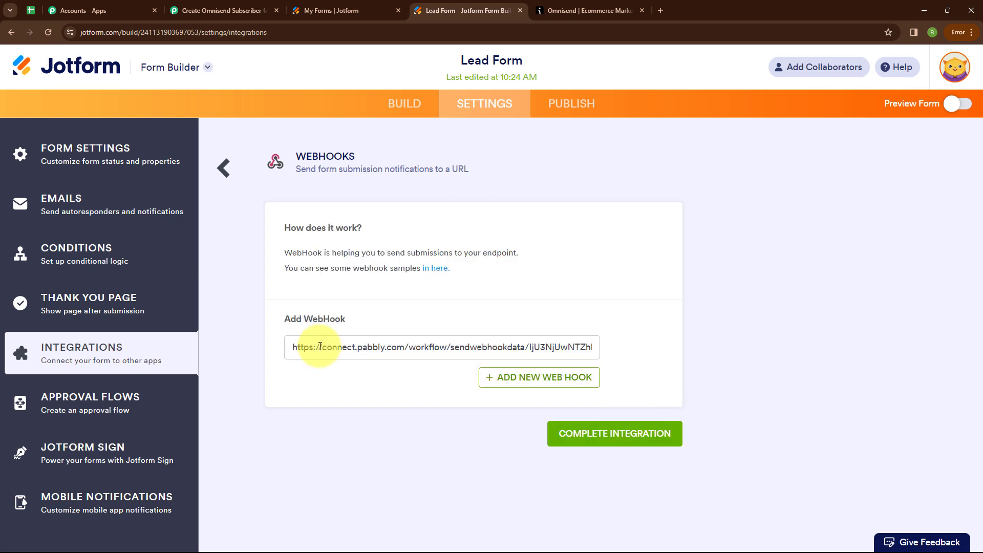
key(ctrl+a)
key(BackSpace)
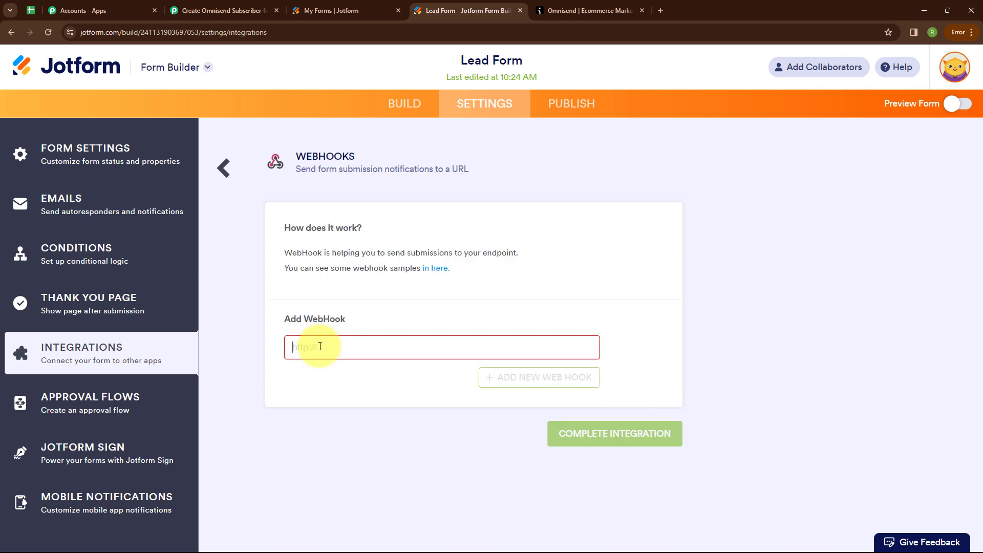
key(ctrl+v)
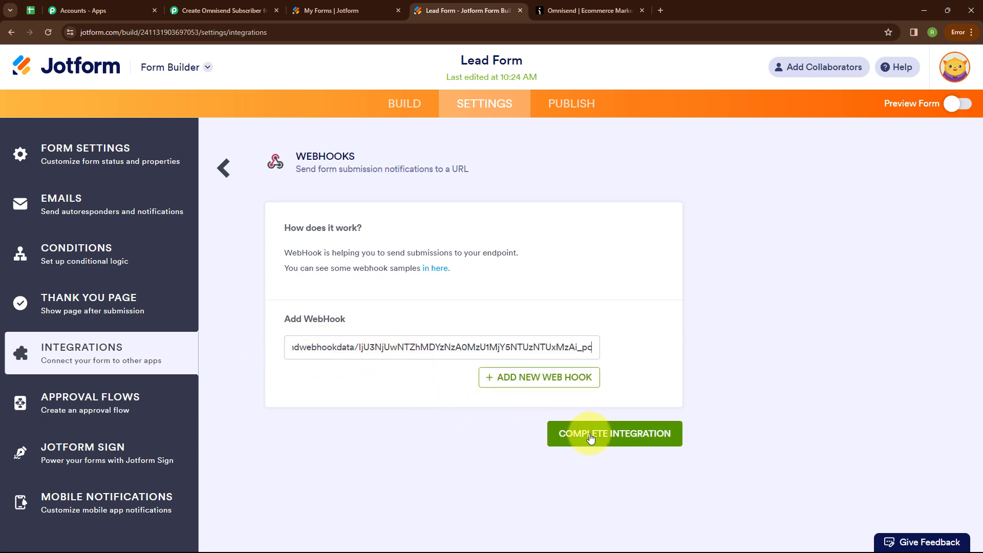
click(634, 439)
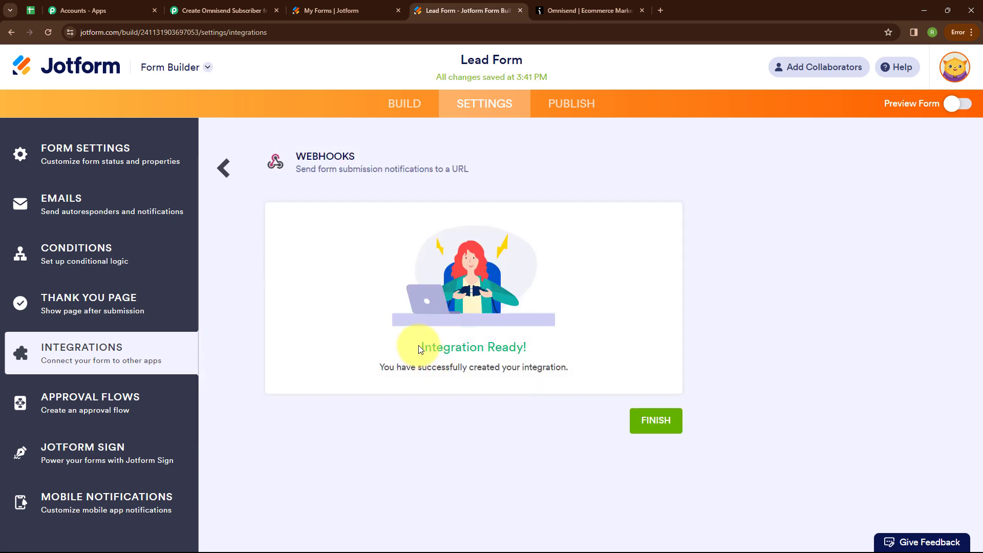
click(659, 427)
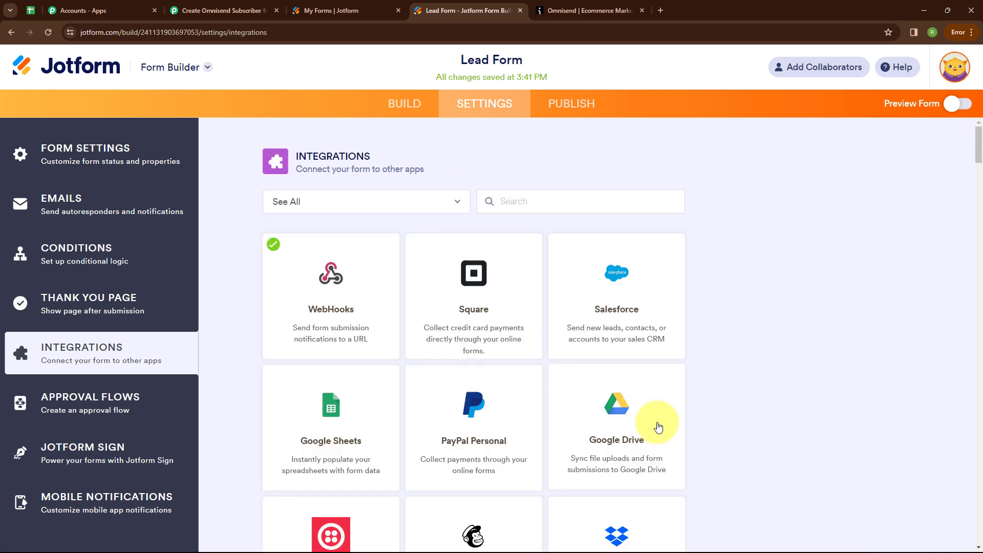
Open the Lead Form preview and start capturing the webhook response in Pabbly
click(953, 104)
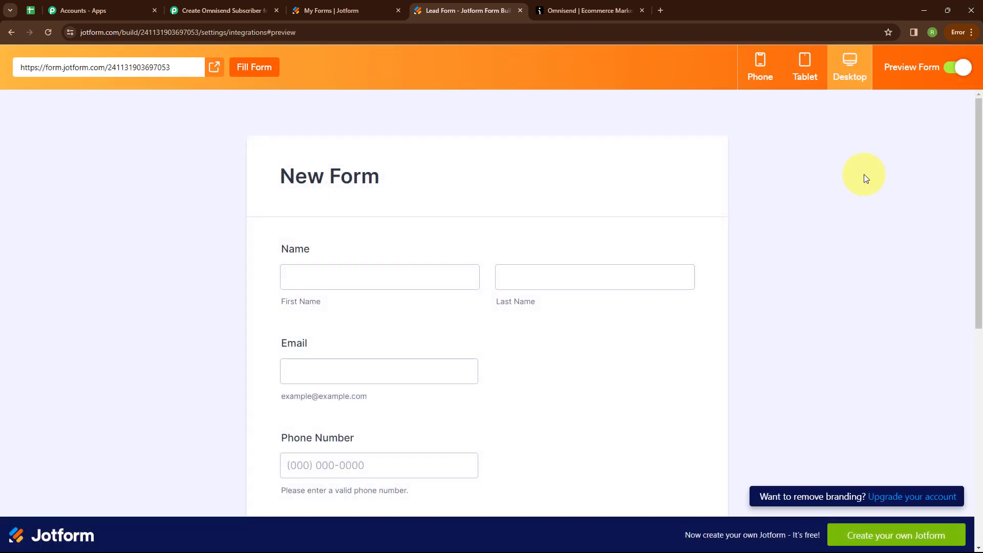
click(218, 11)
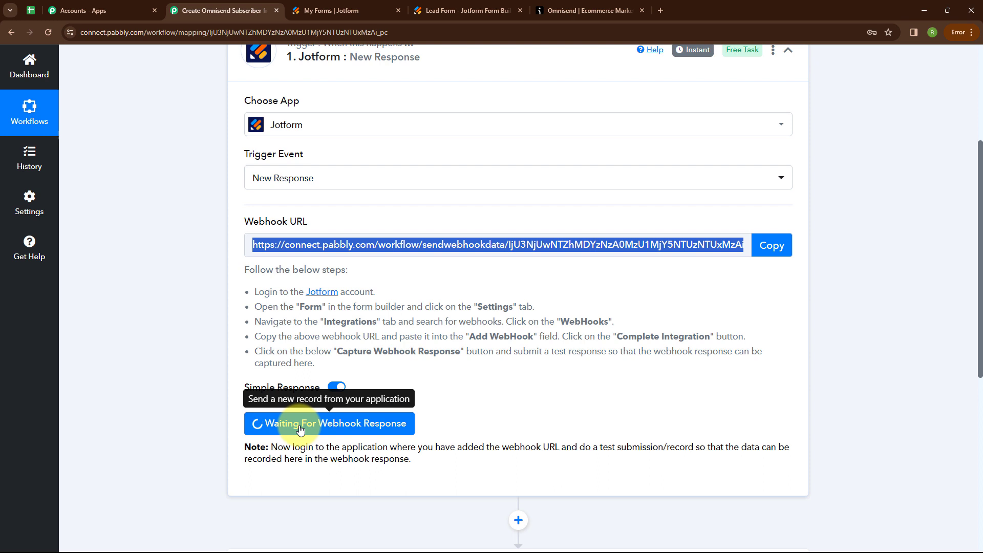
click(452, 11)
Fill in a test first name, last name, email address and phone number
scroll(477, 205, down, 1)
click(411, 220)
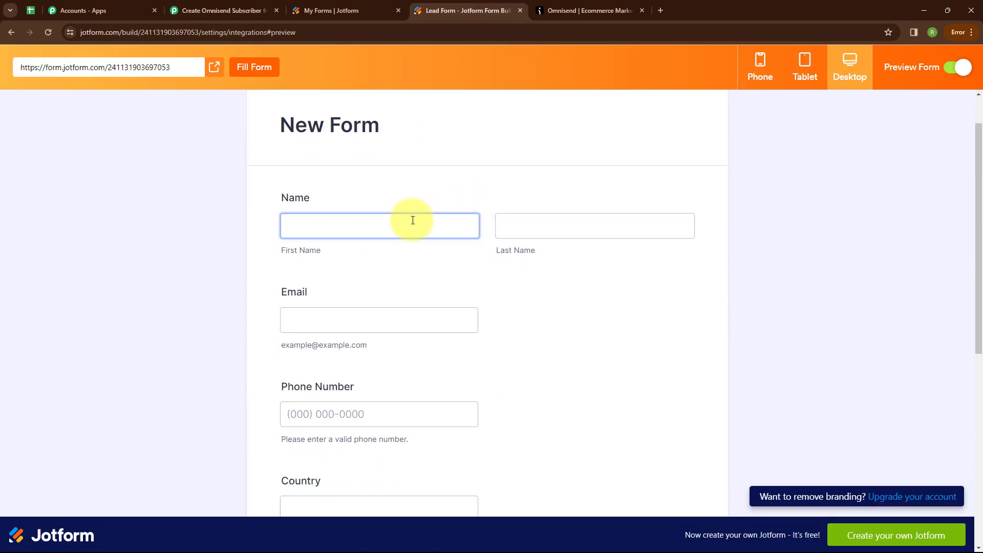
click(325, 226)
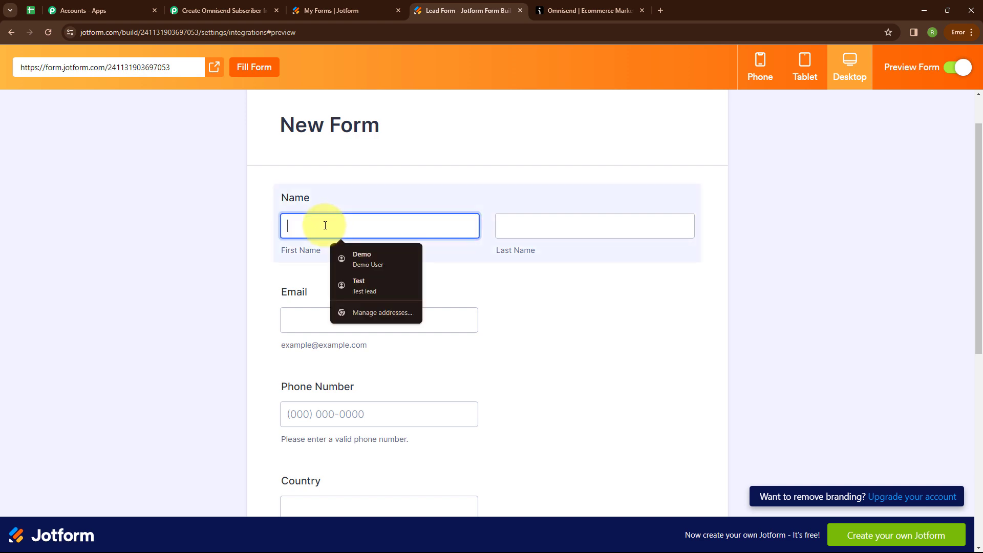
text(Dummy)
click(540, 218)
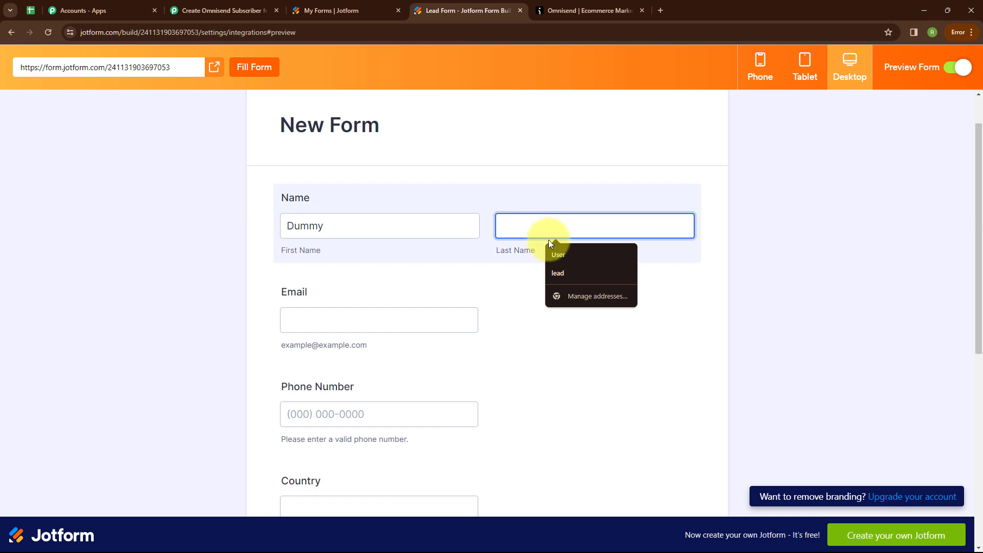
text(User)
click(353, 319)
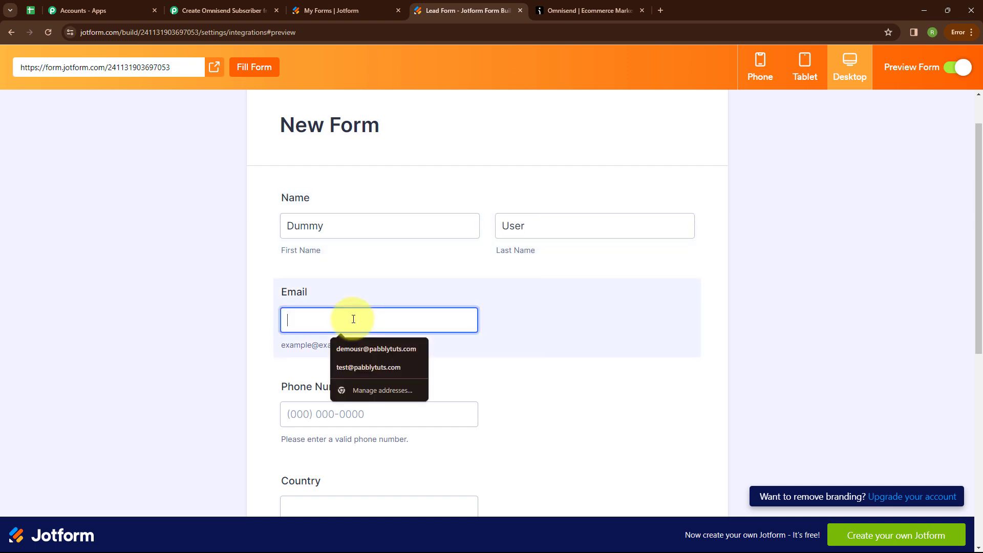
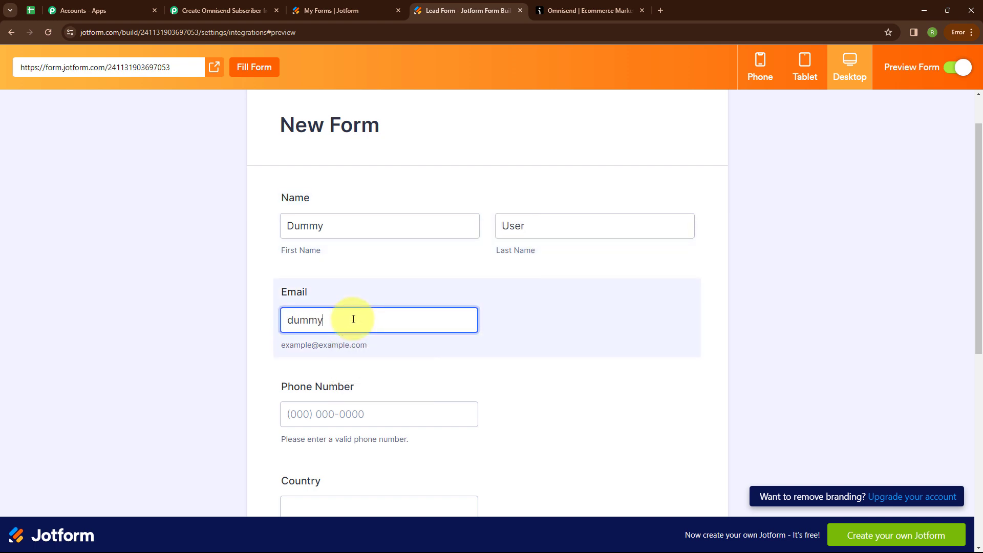
click(356, 409)
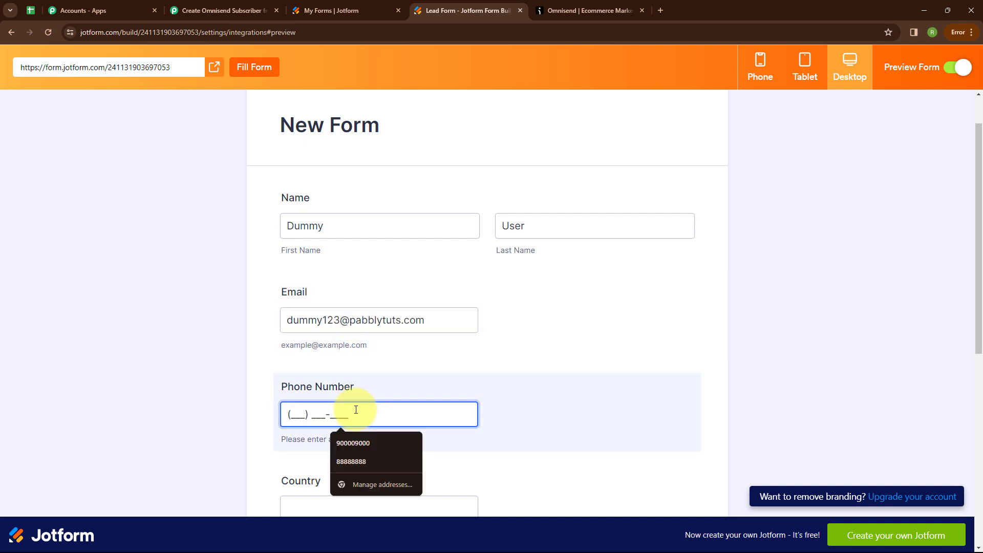
text(8888888888)
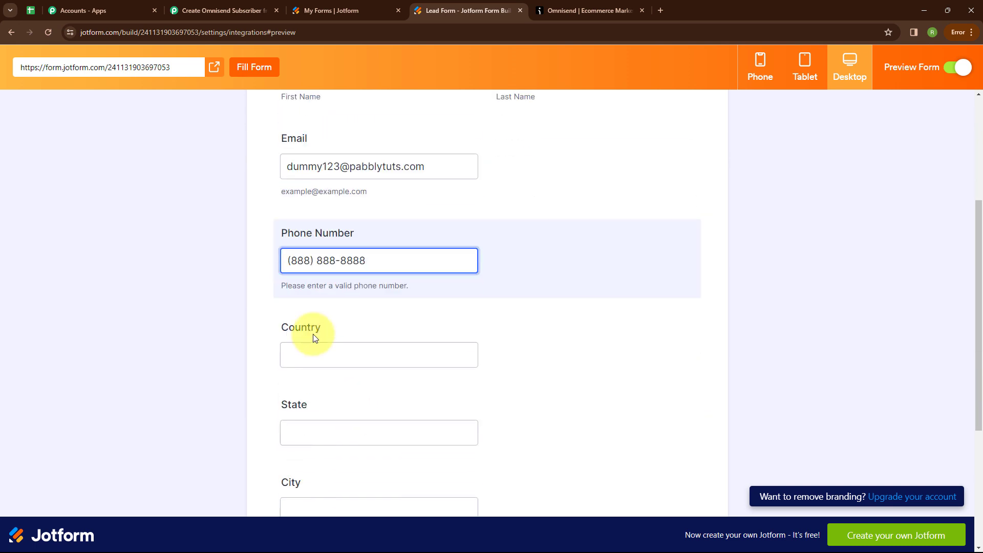
Fill the address with State Madhya Pradesh, City Bhopal and a postal code, then submit
click(321, 353)
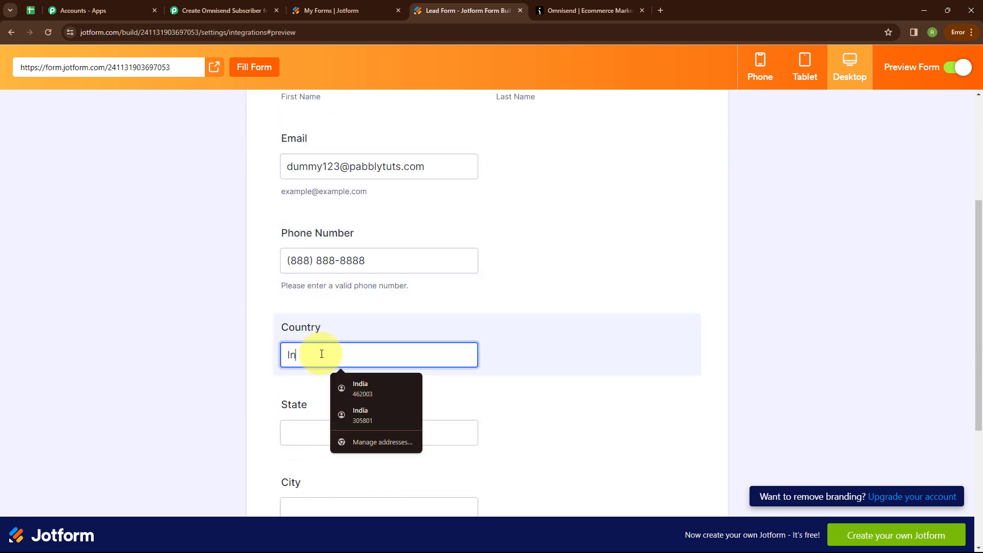
scroll(322, 354, down, 3)
click(300, 271)
text(M)
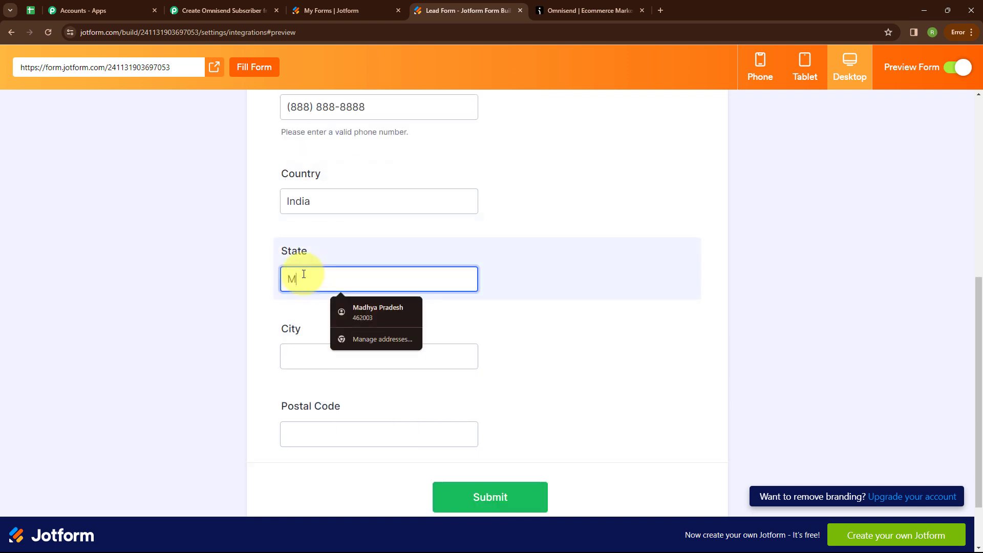
key(Down)
key(Return)
click(310, 355)
text(B)
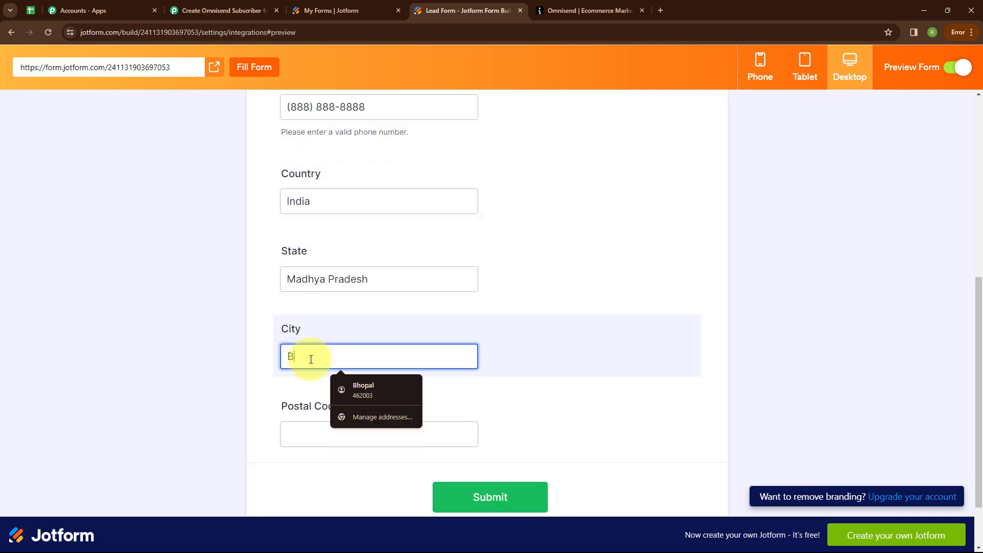
text(hopal)
click(315, 440)
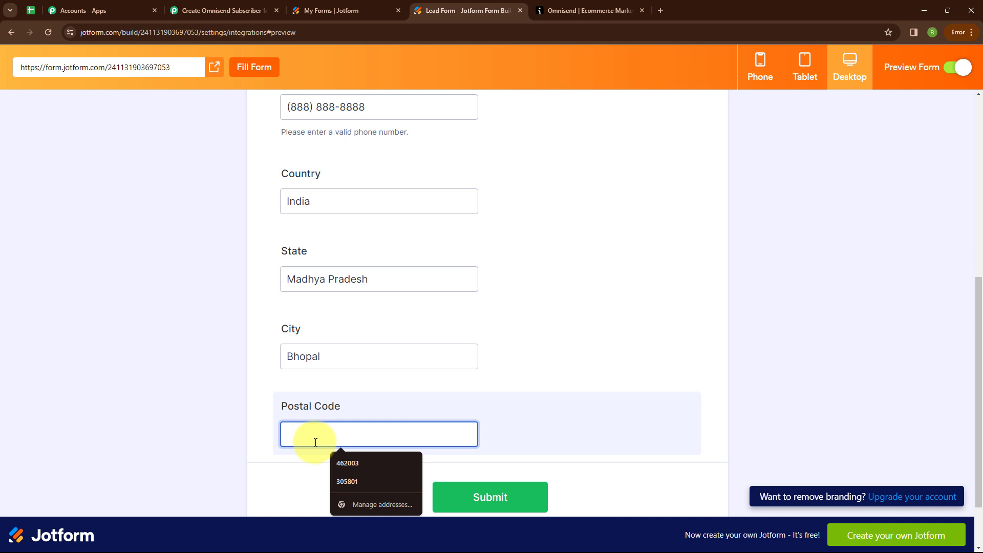
text(462003)
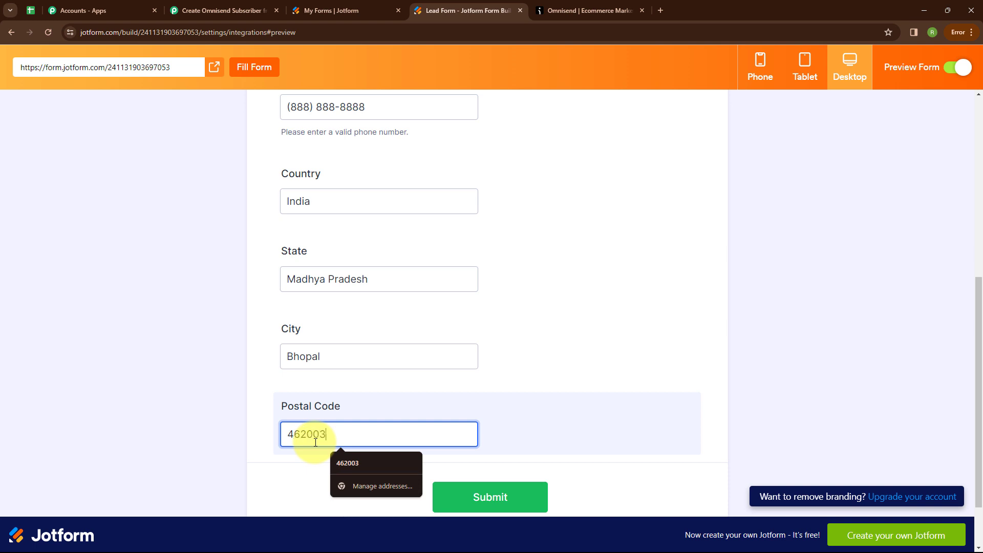
scroll(287, 422, down, 3)
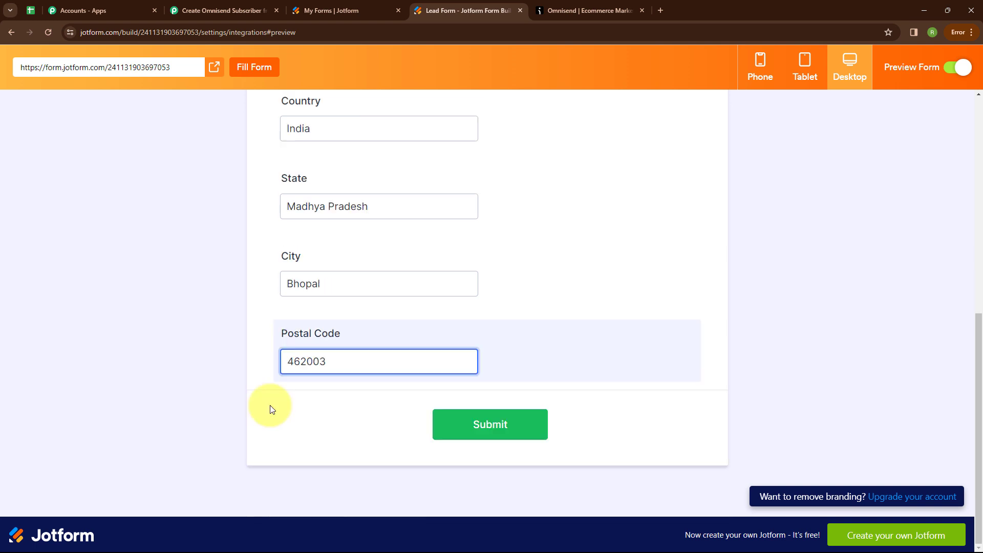
click(271, 409)
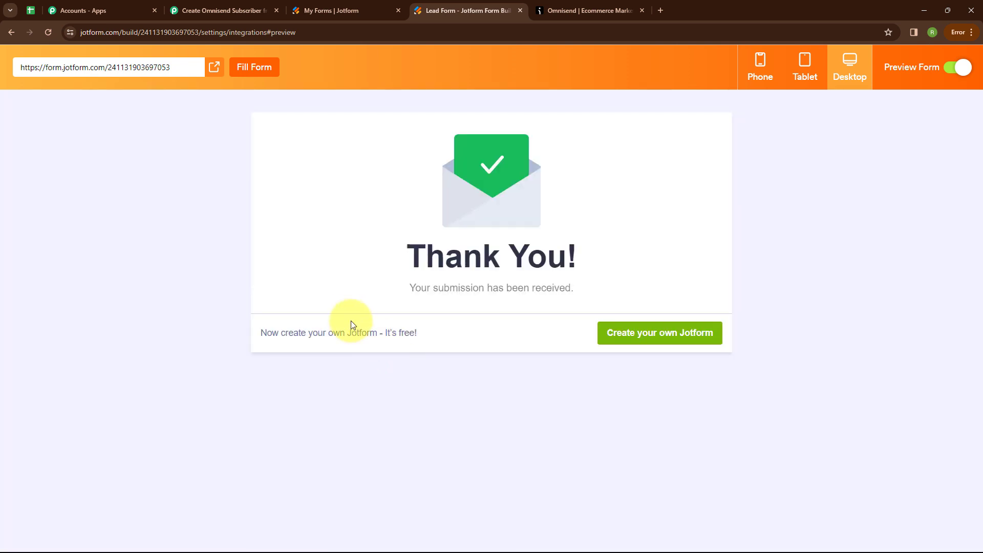
Check the submission received message and return to Pabbly for the captured response
drag(408, 287, 623, 280)
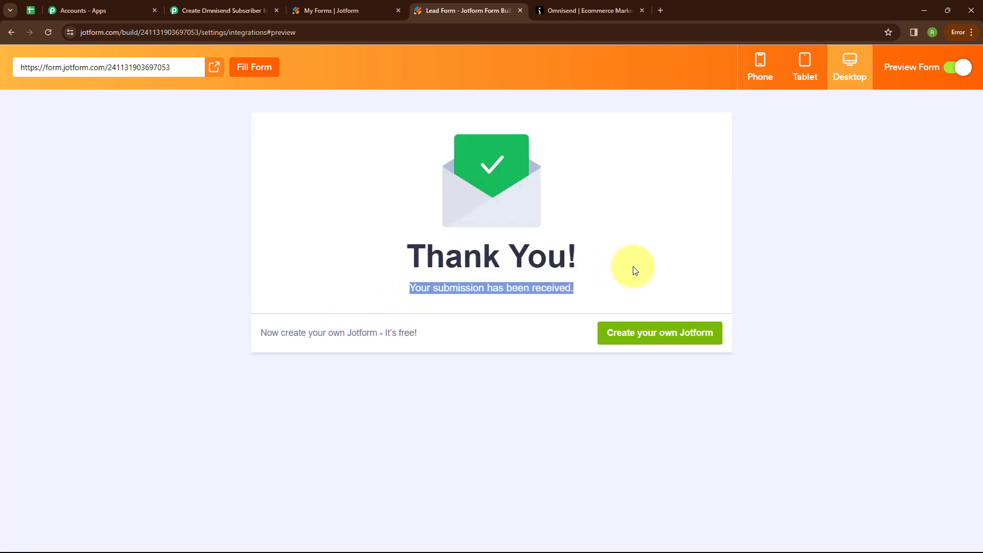
click(633, 266)
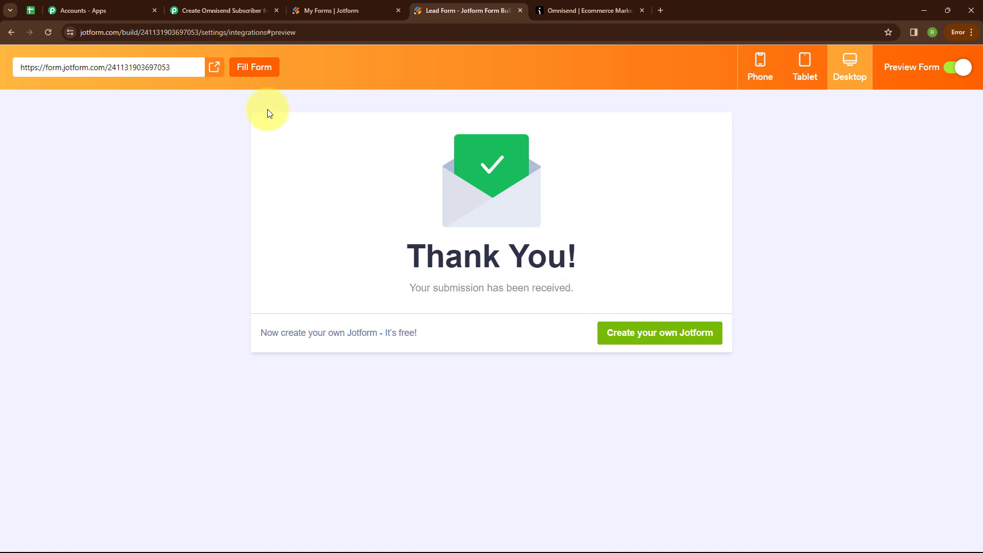
click(234, 16)
Review the captured Jotform response and collapse the trigger step
scroll(453, 389, down, 5)
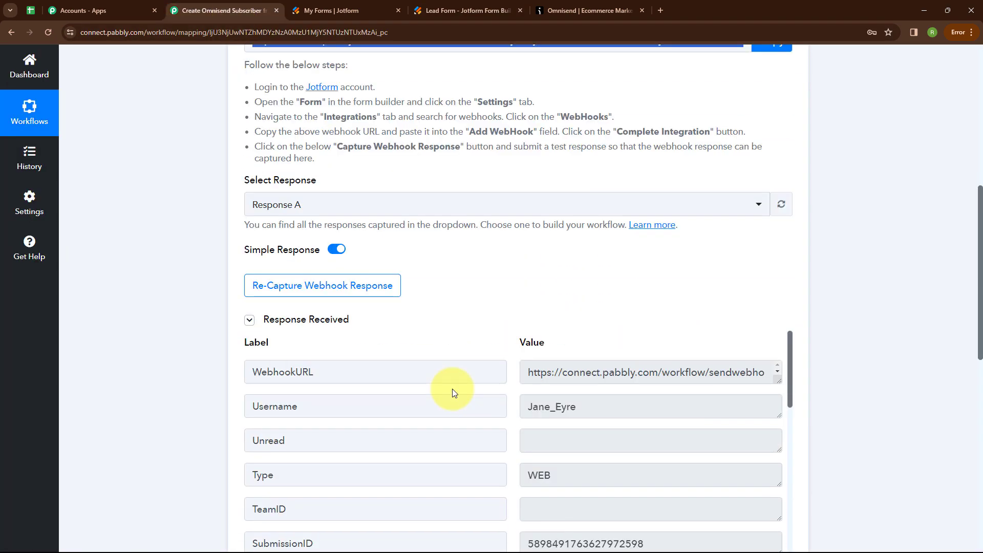
scroll(453, 389, down, 7)
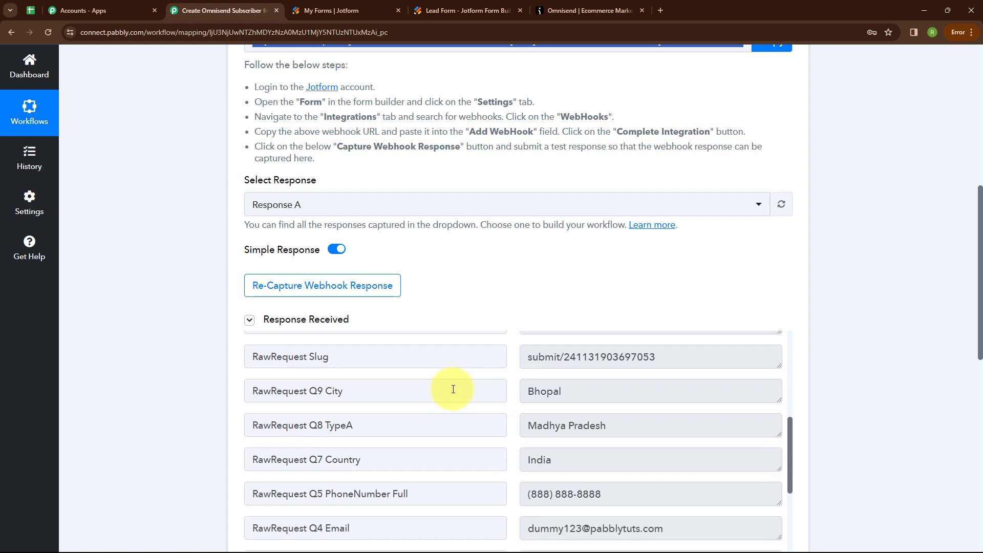
scroll(453, 390, down, 4)
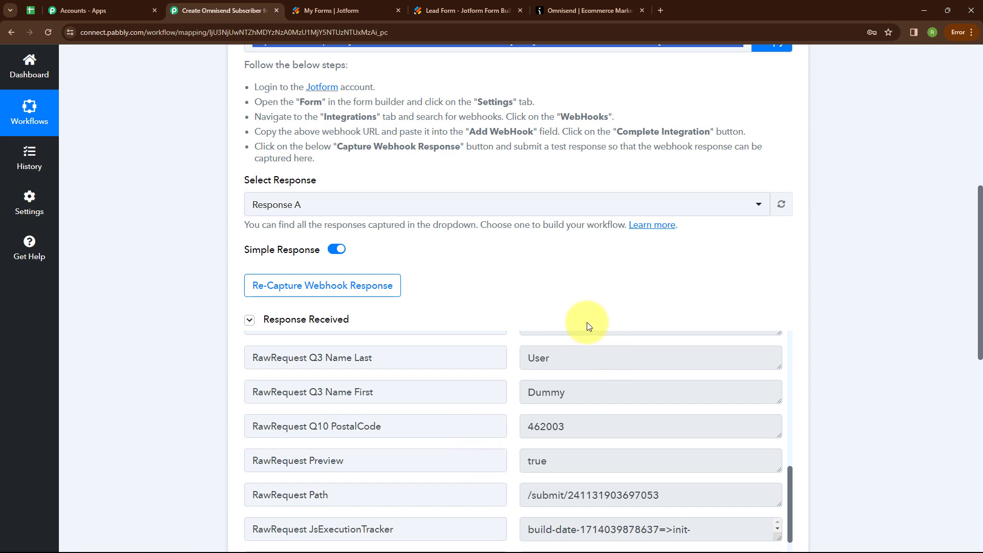
scroll(713, 301, up, 8)
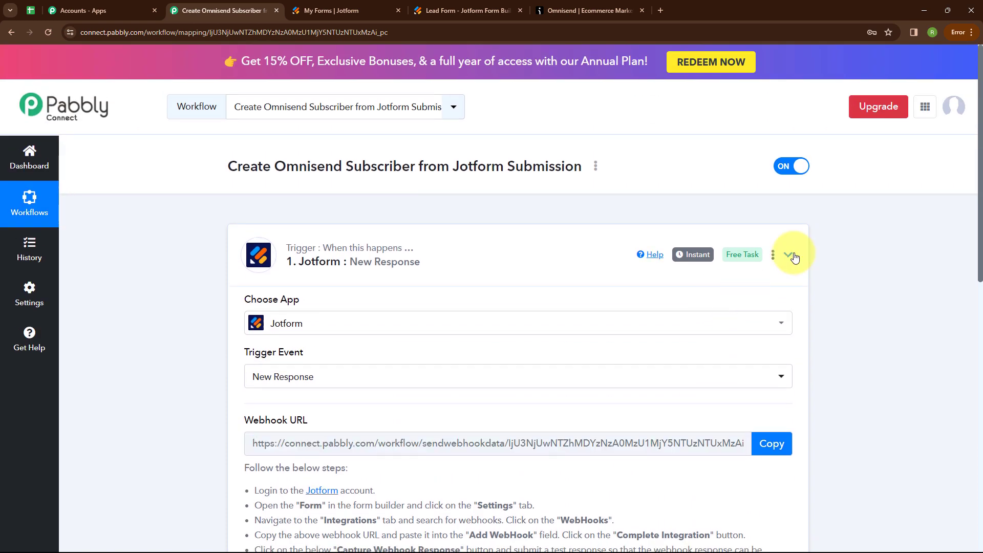
click(788, 256)
Choose Omnisend, searched as 'Omnise', as the action app with the Create Subscriber event
click(391, 386)
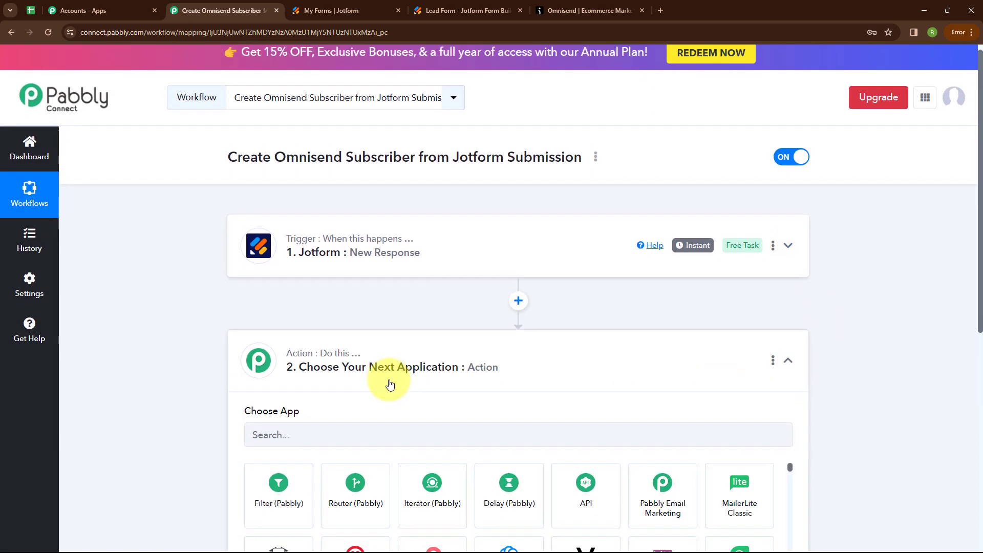
scroll(391, 386, down, 3)
click(313, 272)
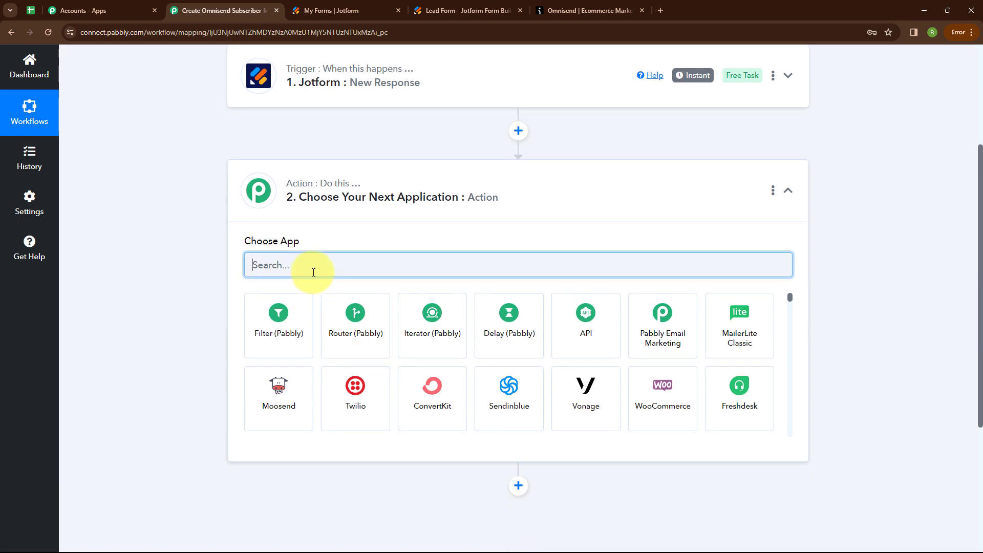
text(Omnise)
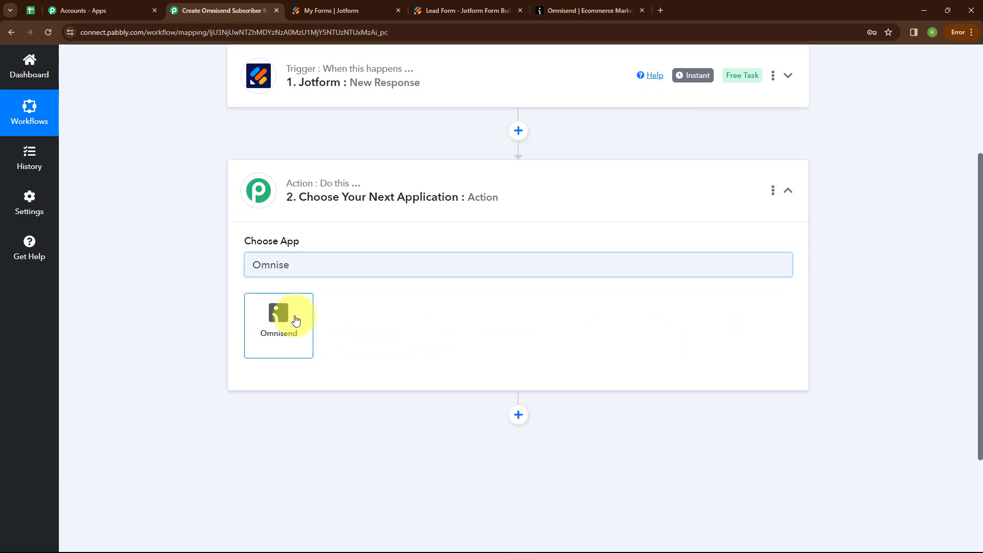
click(296, 320)
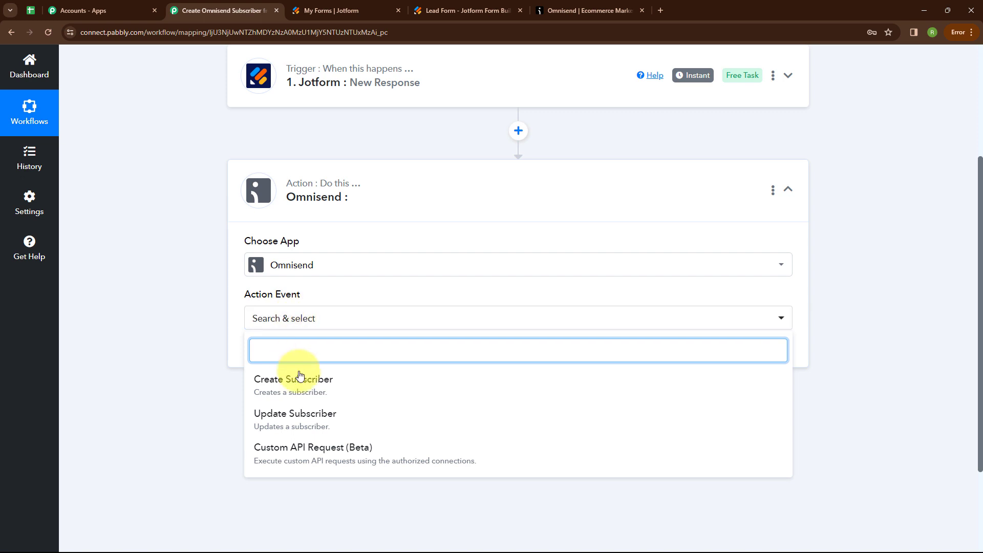
click(301, 381)
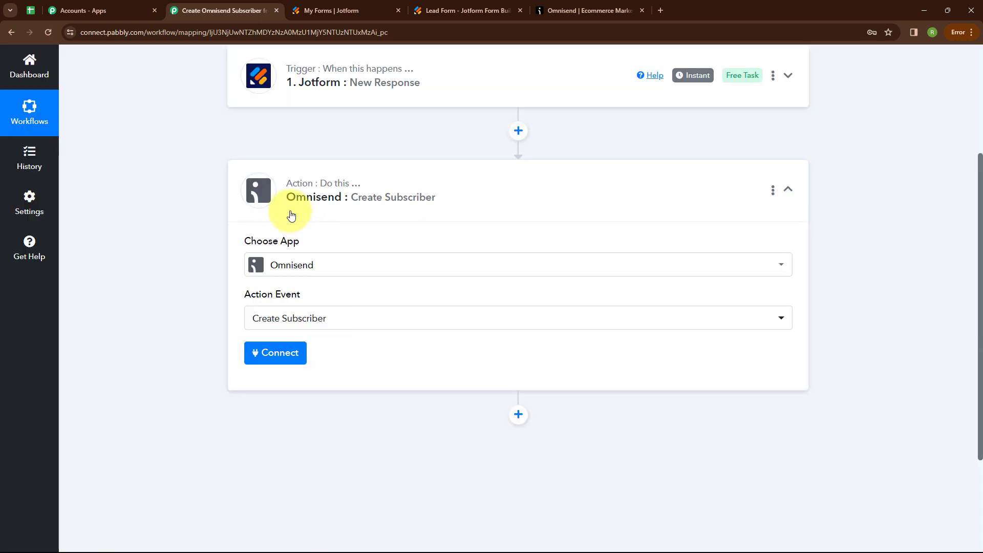
Start a new Omnisend connection, read the API key help, and go to Omnisend
click(277, 358)
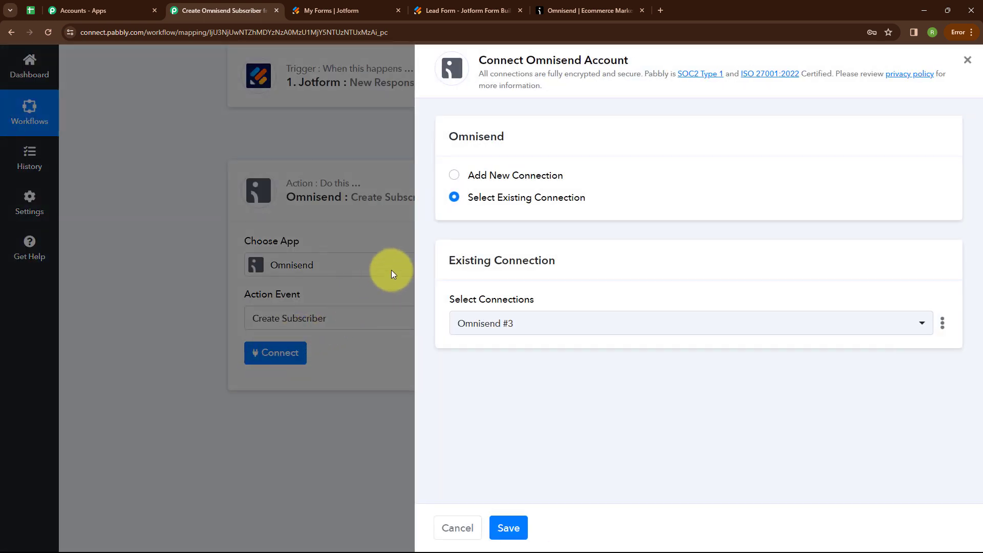
click(453, 175)
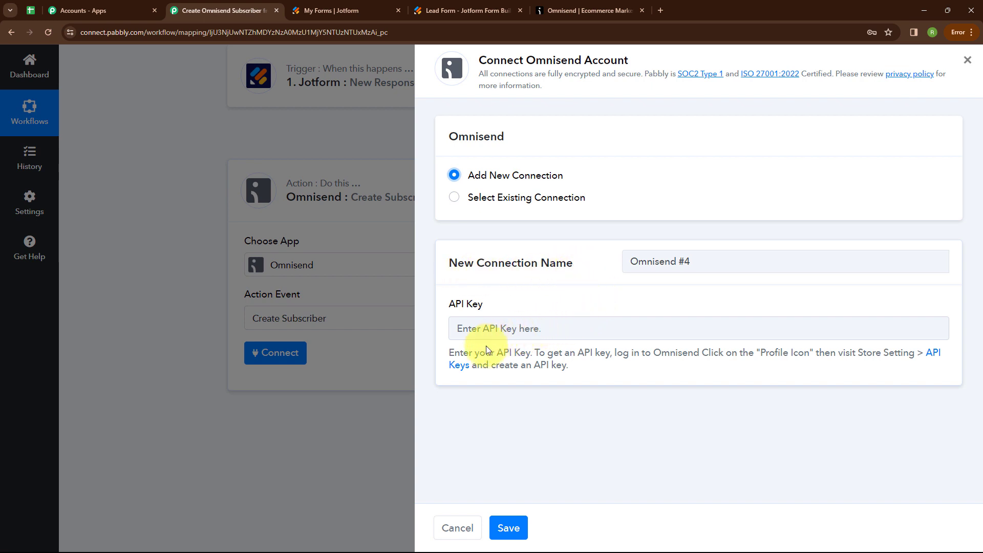
drag(448, 352, 577, 380)
click(622, 373)
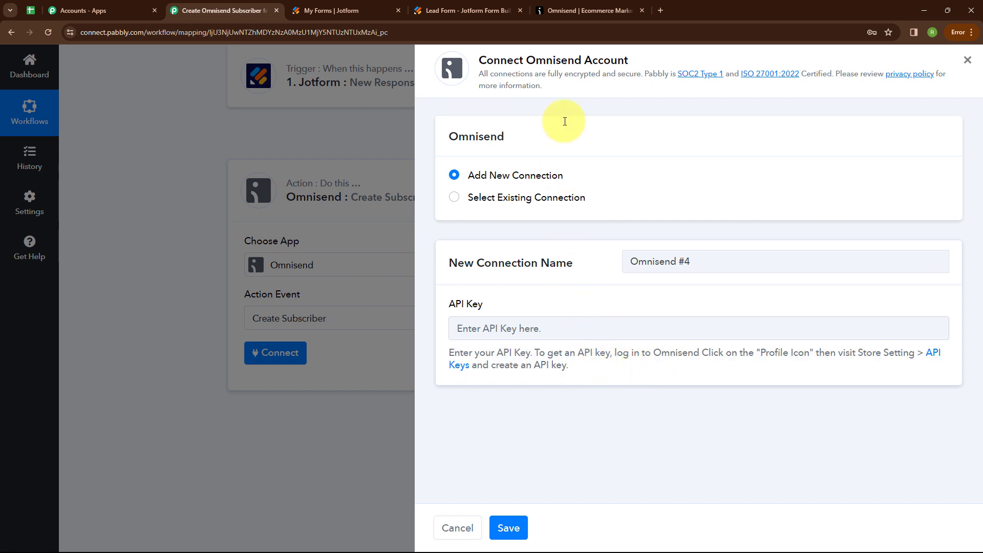
click(583, 9)
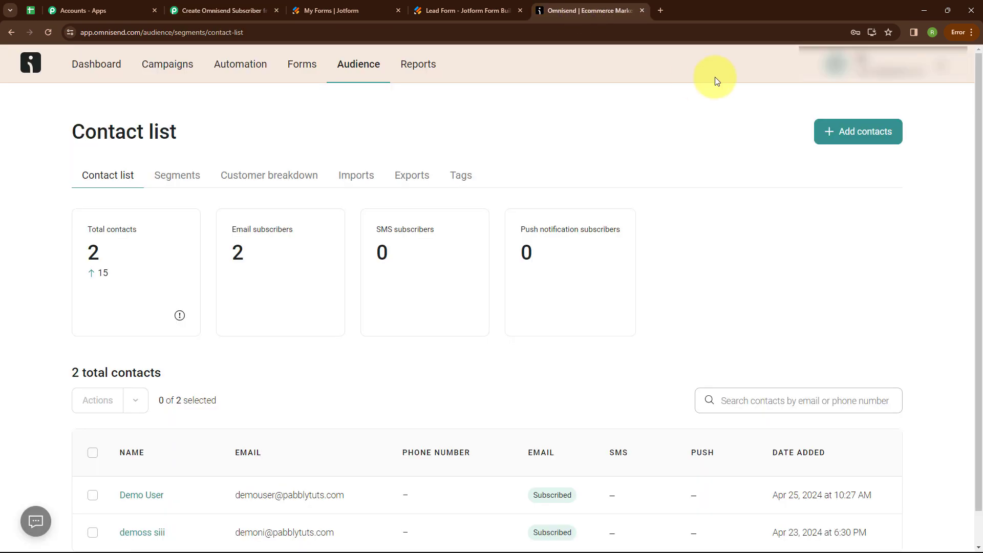
Go to the API keys page under Omnisend's Store settings
click(895, 65)
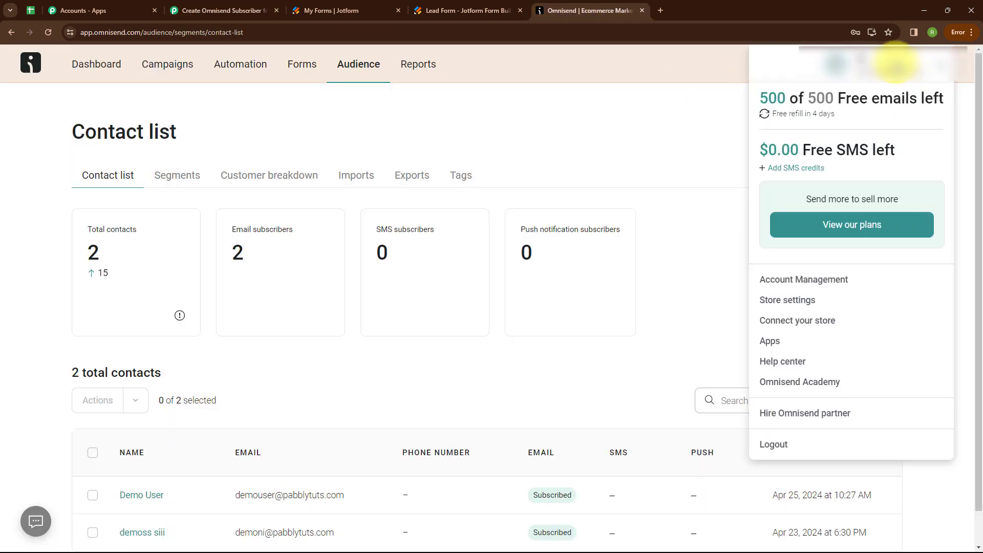
click(779, 303)
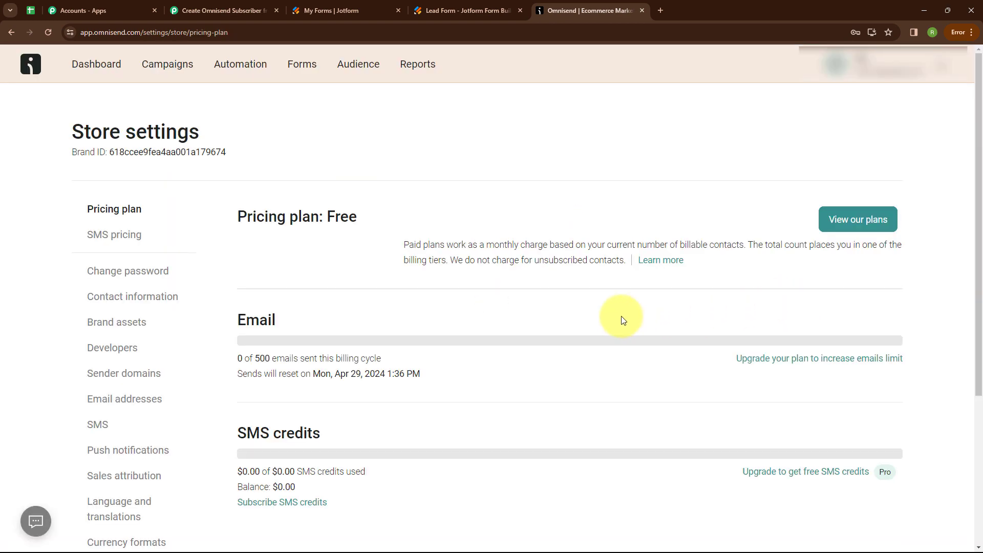
scroll(177, 326, down, 4)
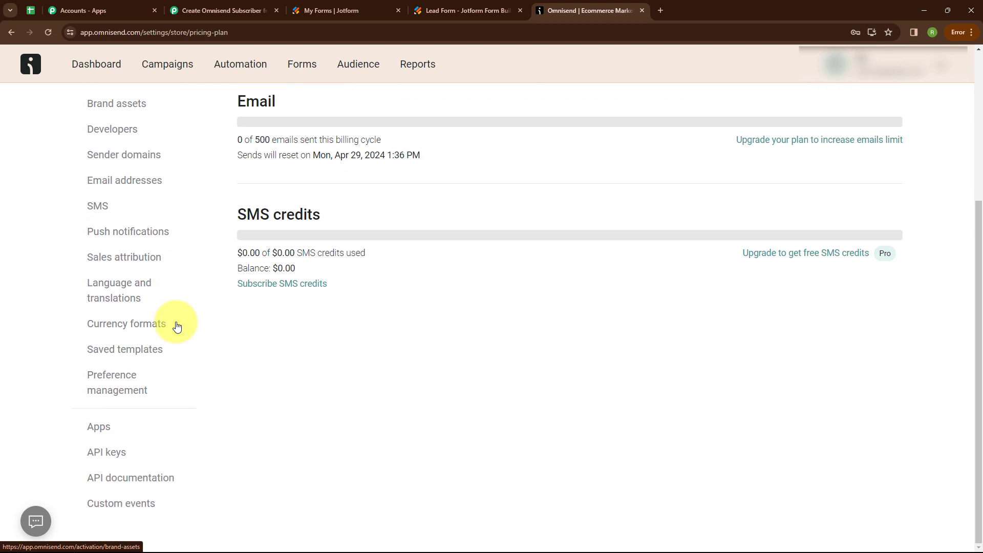
click(108, 458)
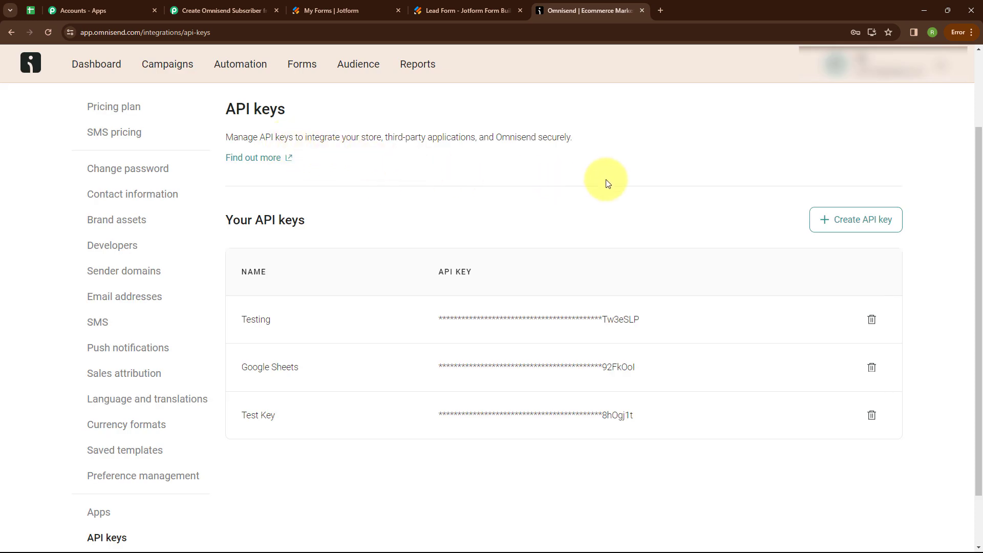
Create an API key named 'Jotform Submission' and copy its value
click(853, 224)
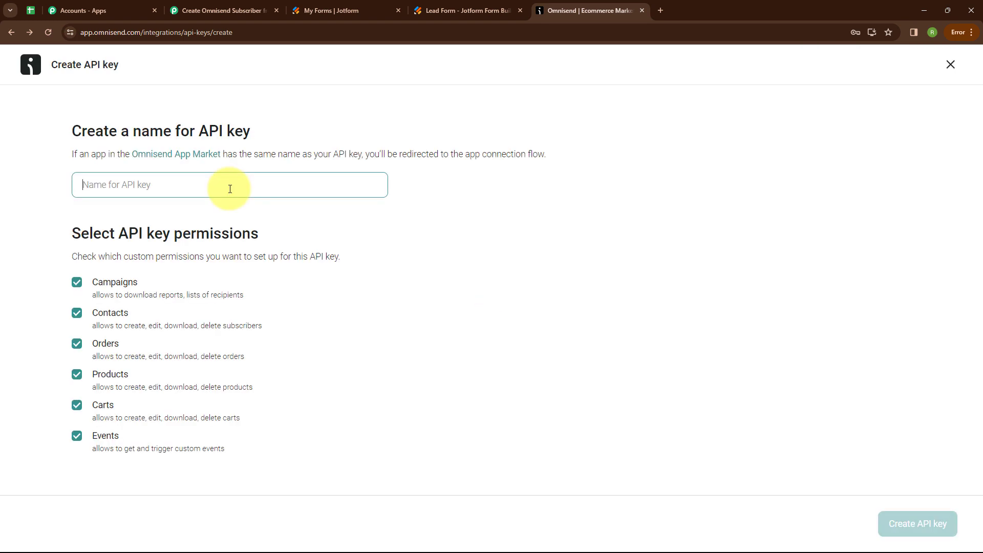
text(Jot)
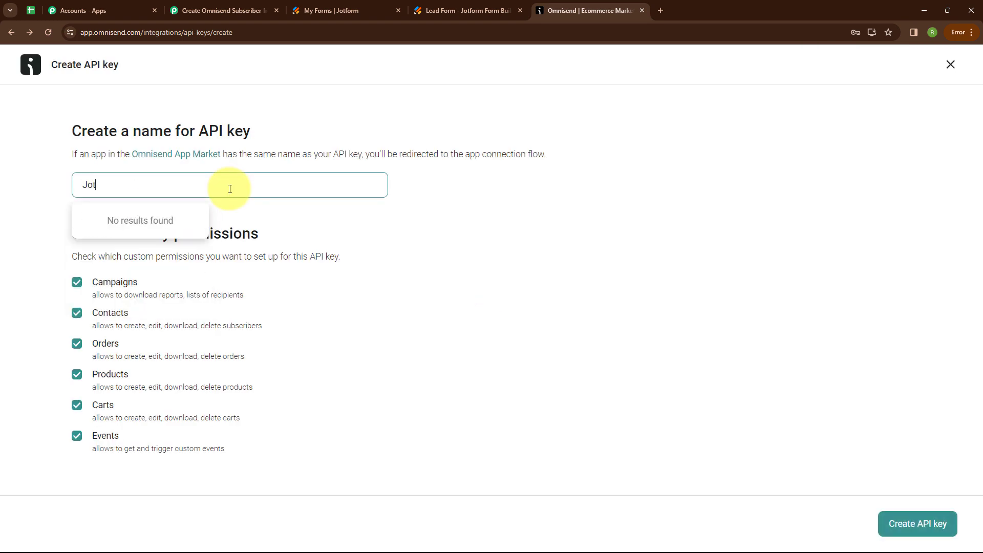
text(form Submission)
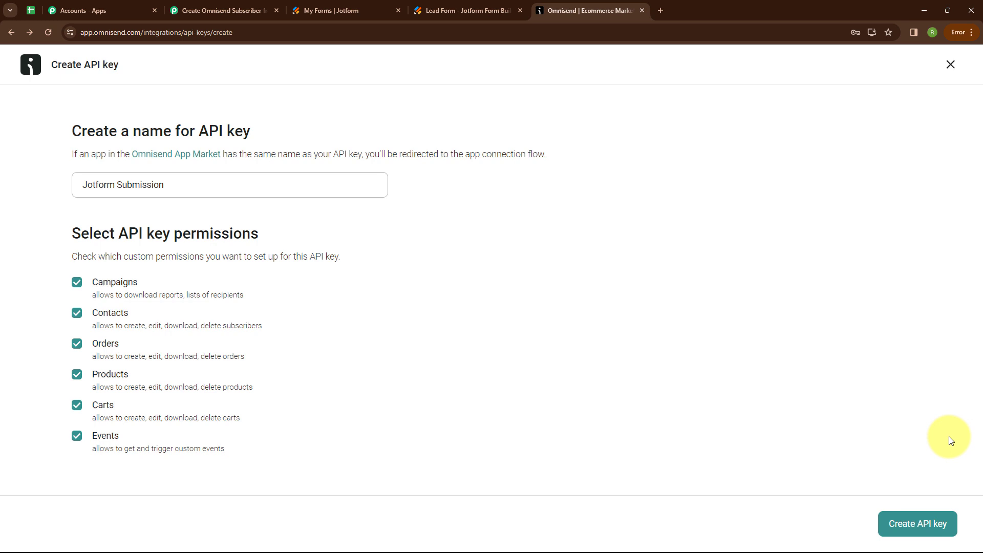
click(928, 533)
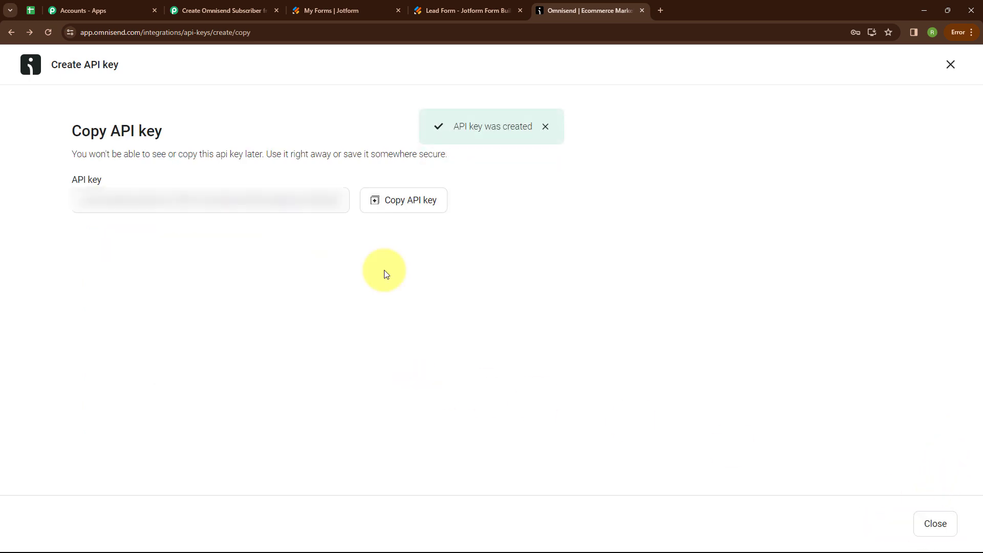
click(397, 204)
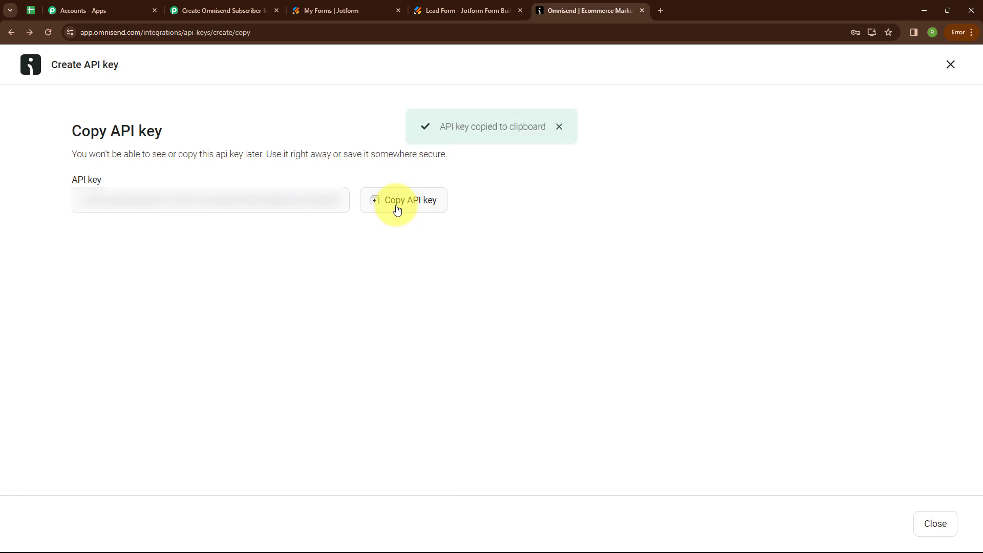
Paste the Omnisend API key into the Pabbly connection and save it
click(200, 6)
click(499, 328)
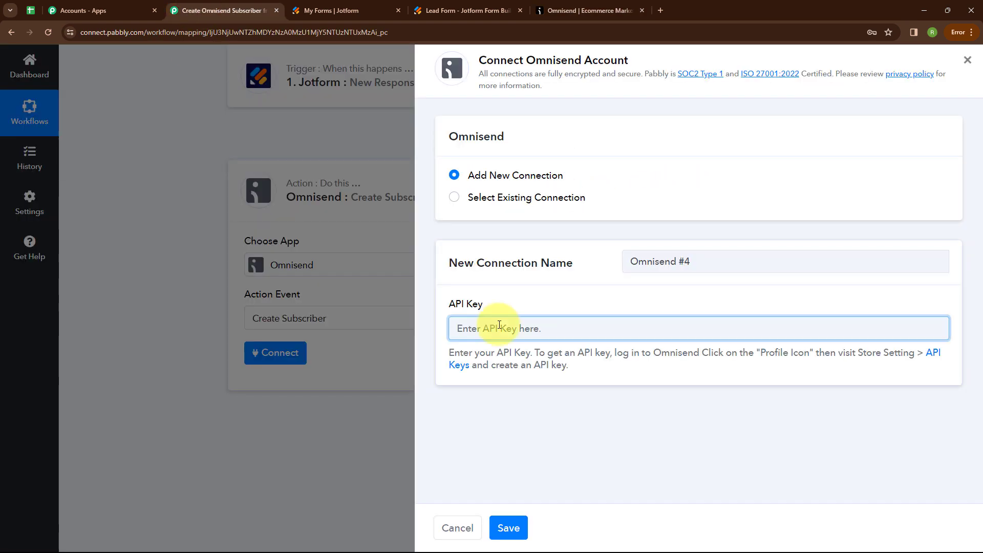
key(ctrl+v)
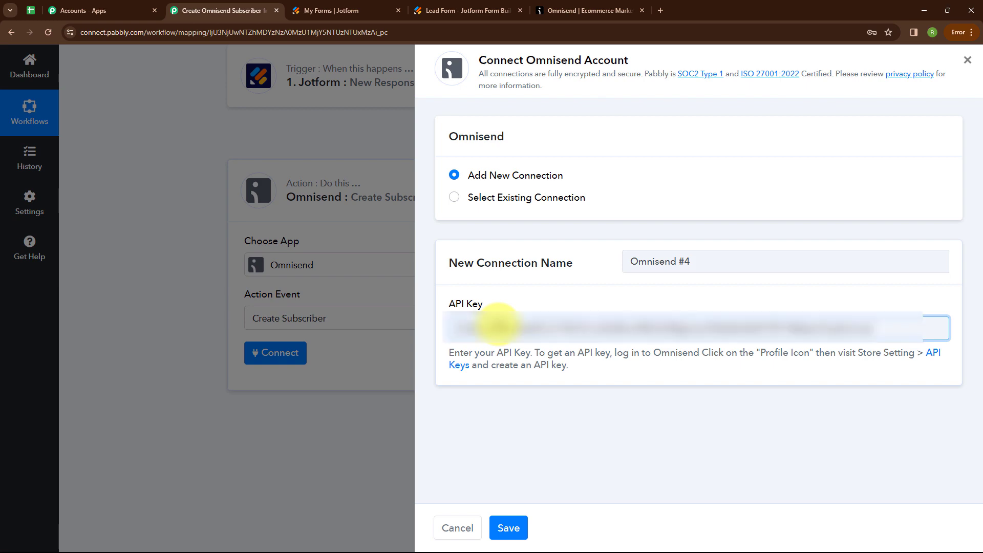
click(516, 527)
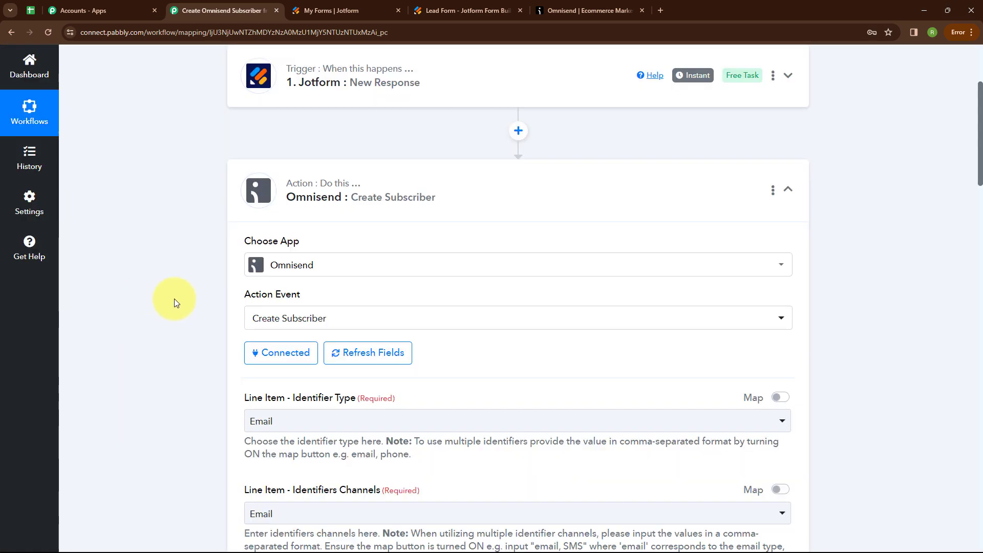
Set both Identifier Type and Identifiers Channels to Email
scroll(475, 345, down, 3)
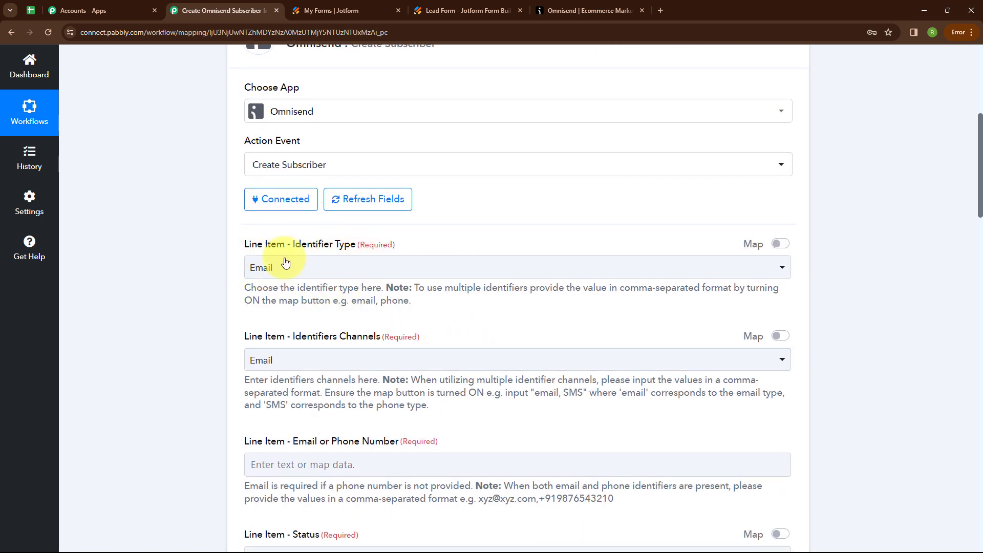
click(326, 264)
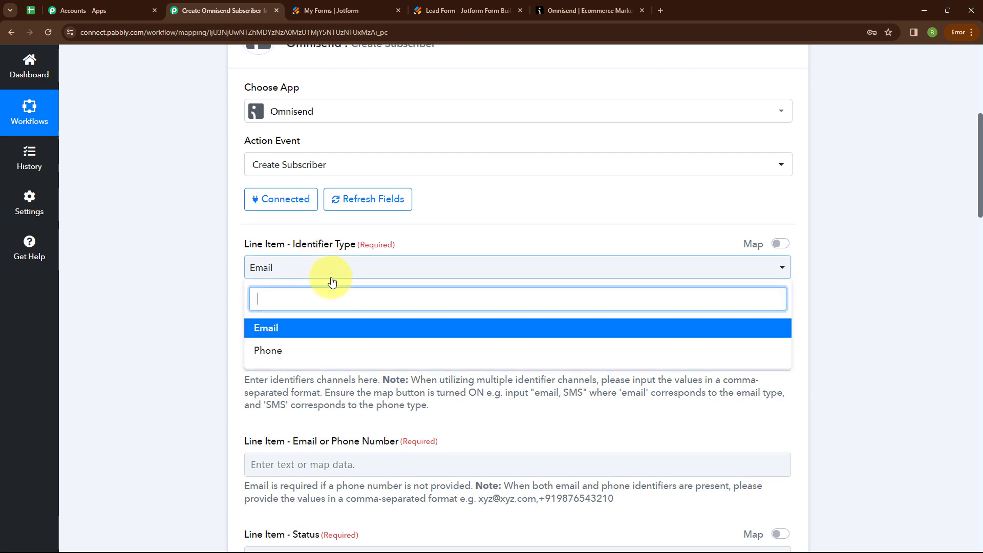
click(267, 330)
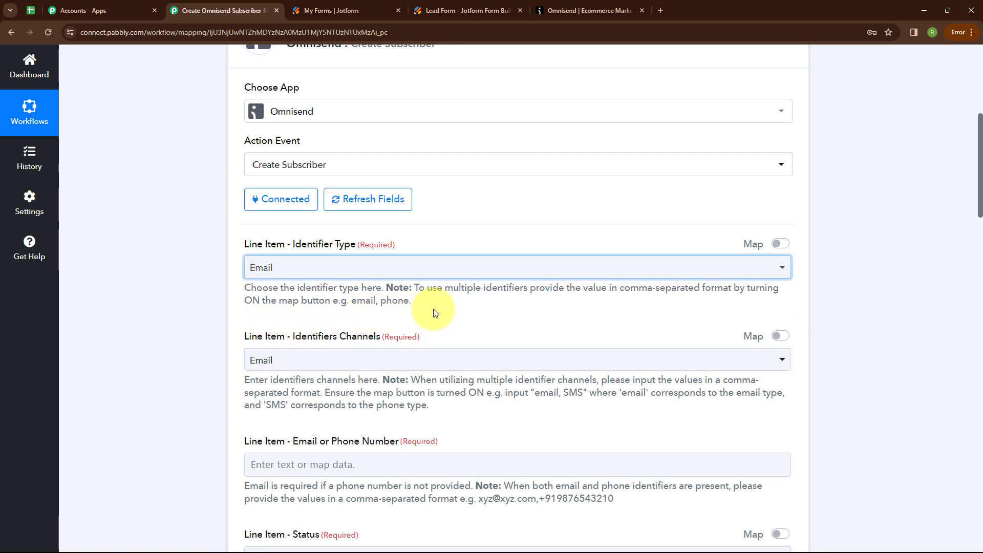
scroll(434, 312, down, 2)
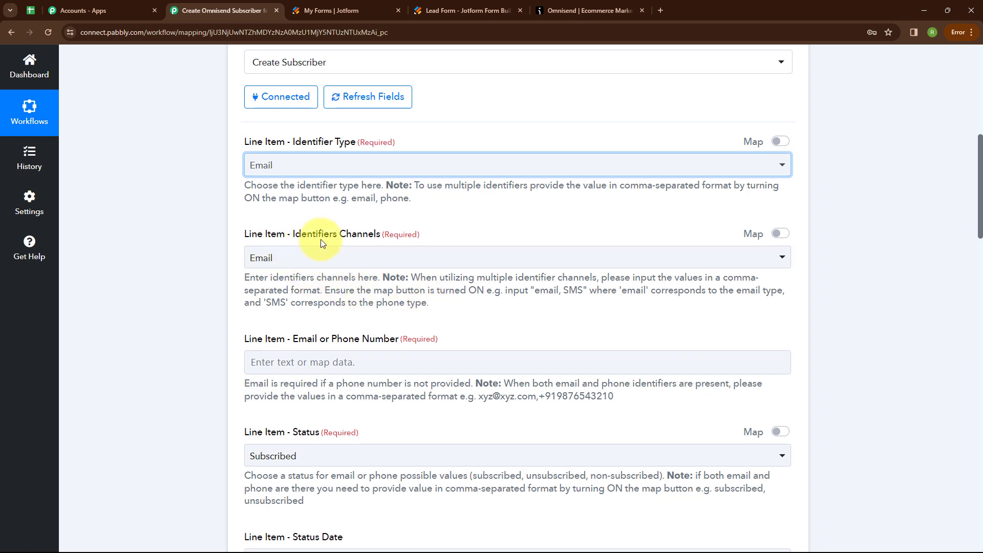
click(261, 267)
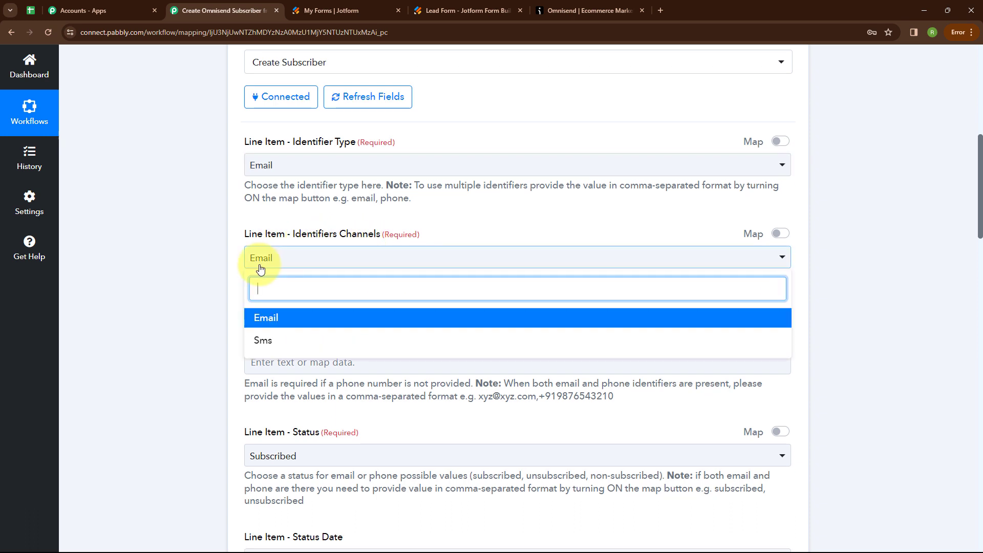
click(268, 318)
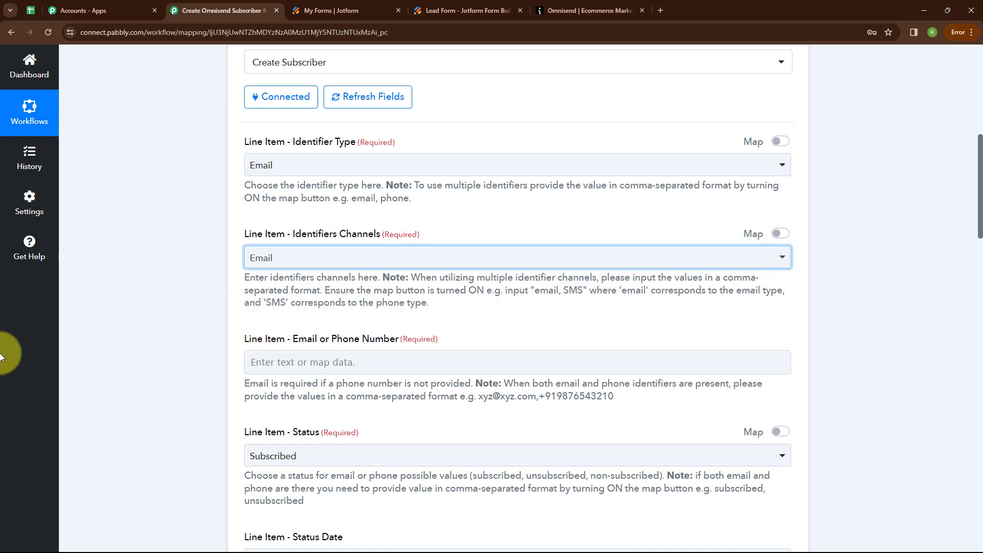
scroll(330, 350, down, 2)
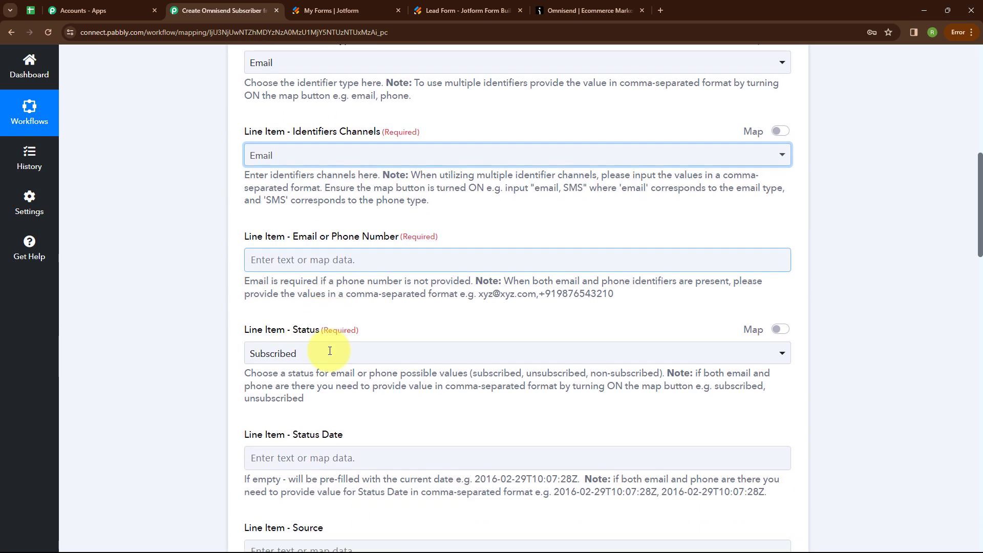
Map the Jotform Q4 Email into the Email field and keep the status Subscribed
click(257, 259)
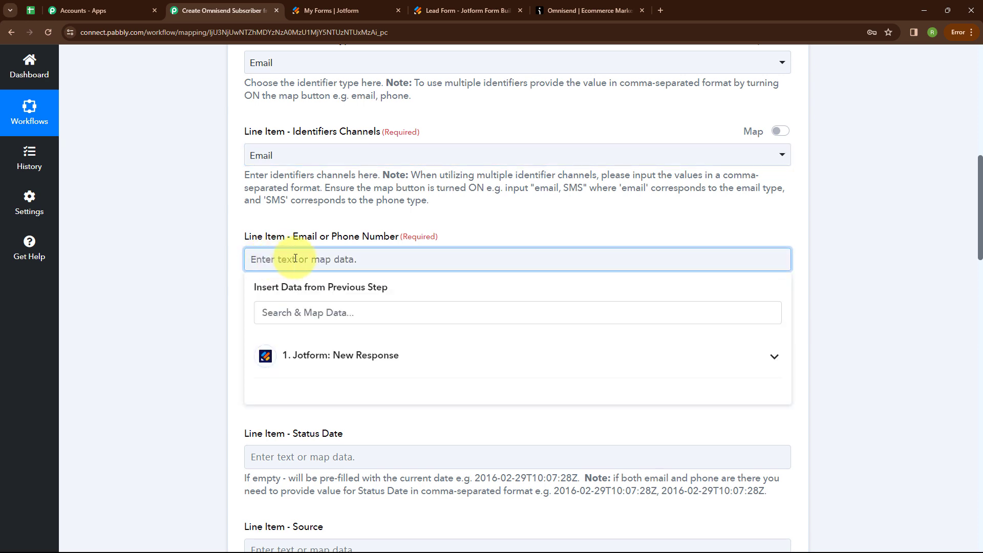
click(412, 365)
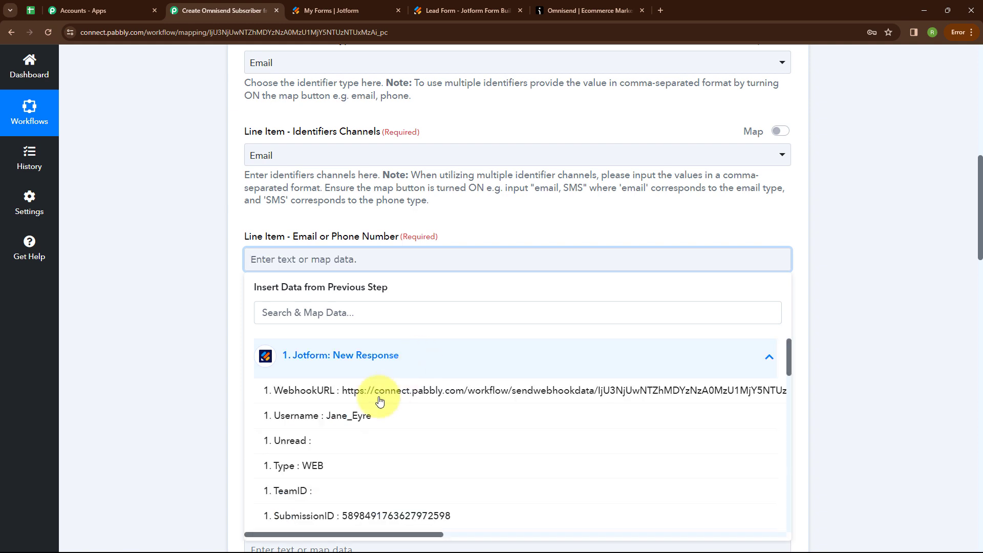
scroll(369, 404, down, 5)
click(333, 409)
scroll(432, 314, down, 3)
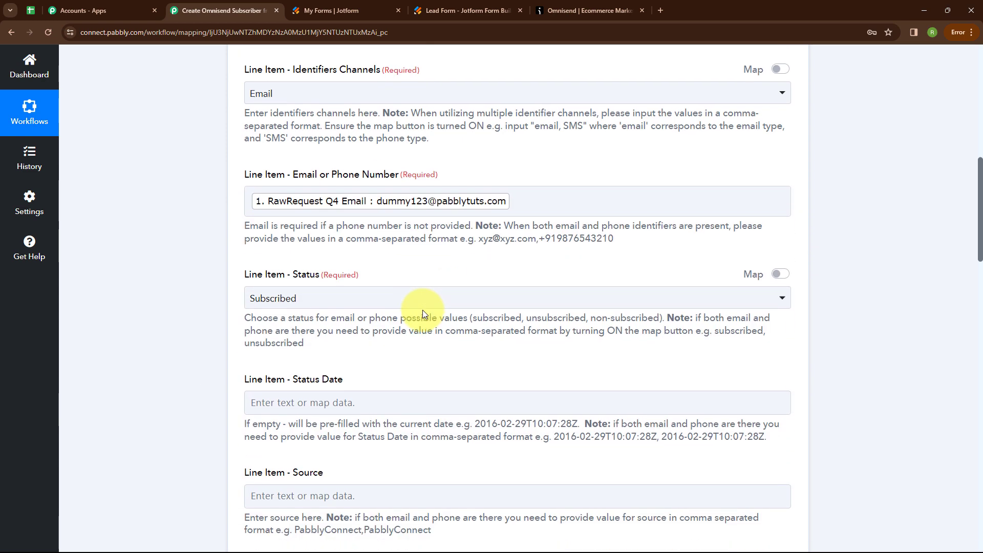
click(318, 206)
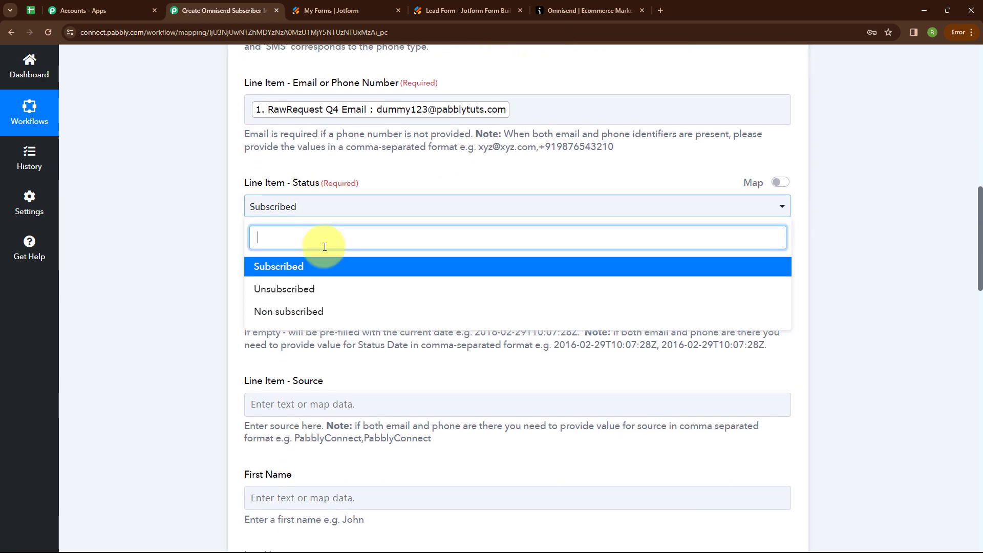
click(267, 272)
Map the Jotform Q3 Name first and last name into First Name and Last Name
scroll(388, 241, down, 2)
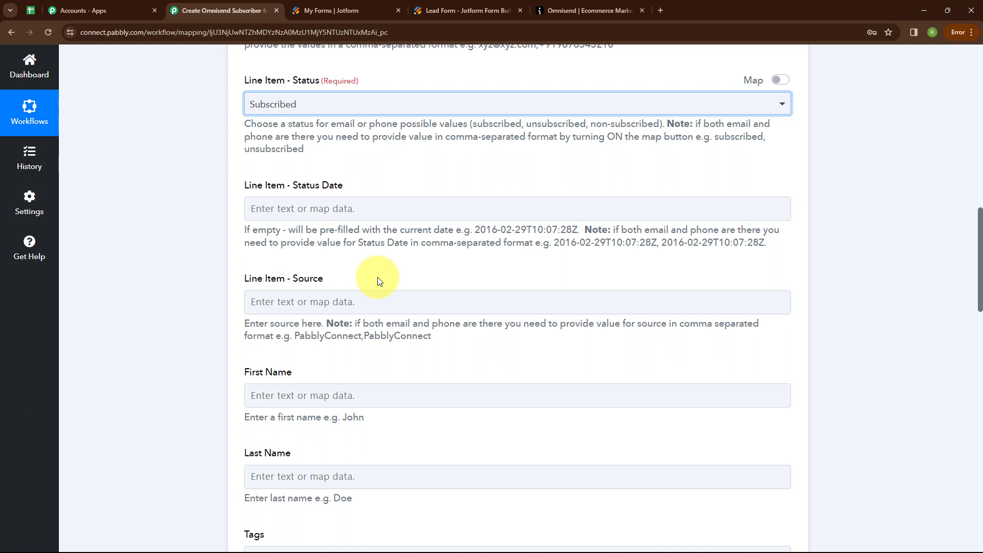
scroll(380, 281, down, 3)
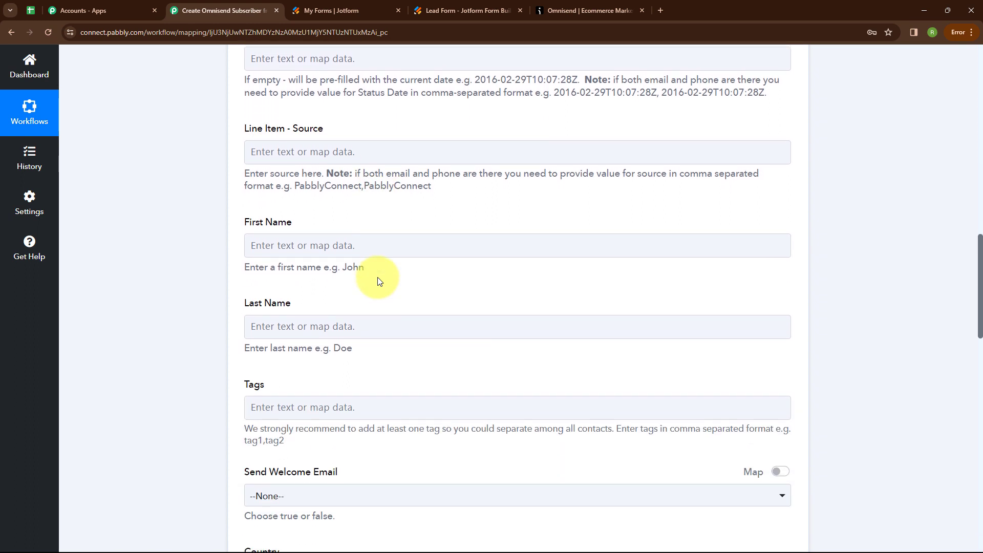
click(283, 246)
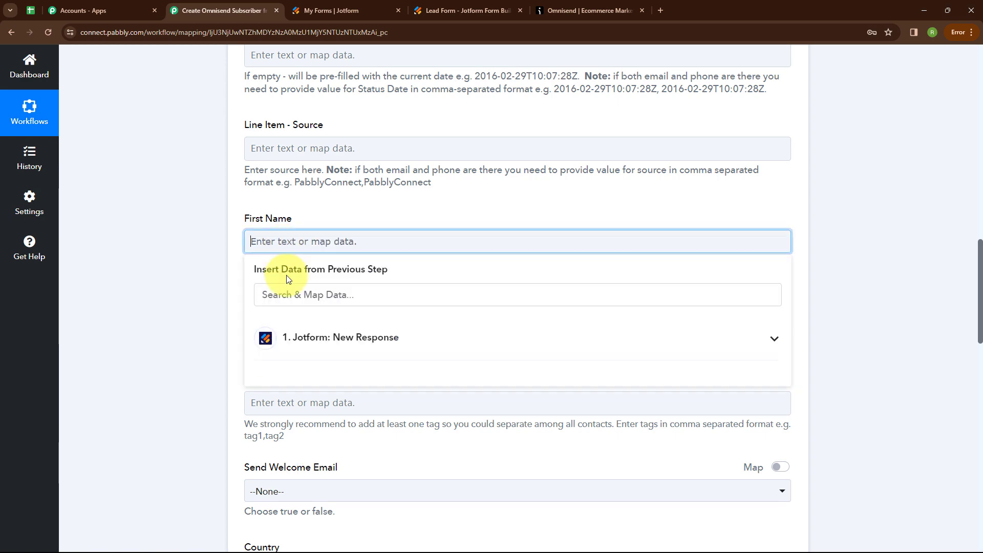
click(302, 338)
scroll(319, 374, down, 5)
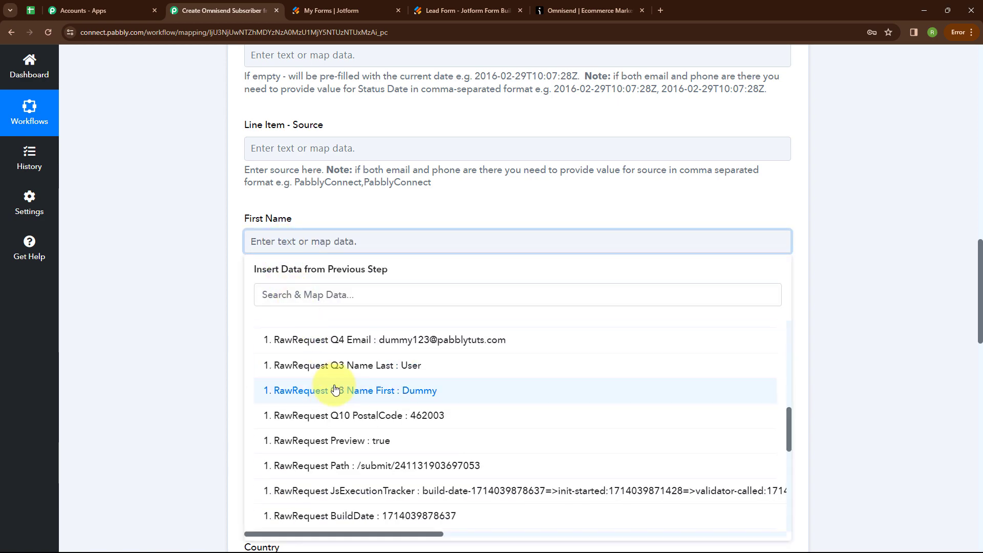
click(324, 389)
scroll(326, 239, down, 2)
click(303, 226)
click(343, 326)
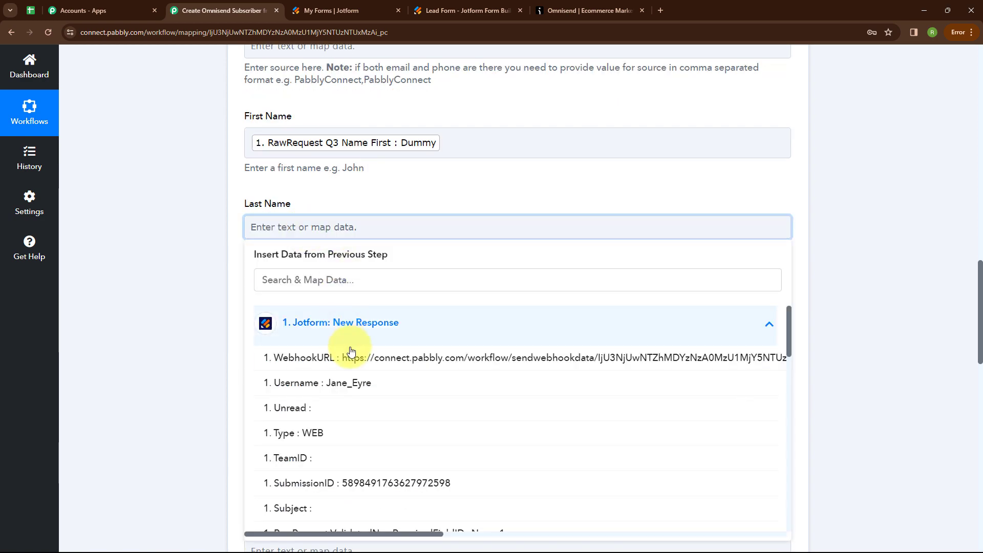
scroll(351, 346, down, 6)
click(329, 459)
click(180, 434)
Leave the welcome email setting at None
scroll(415, 283, down, 2)
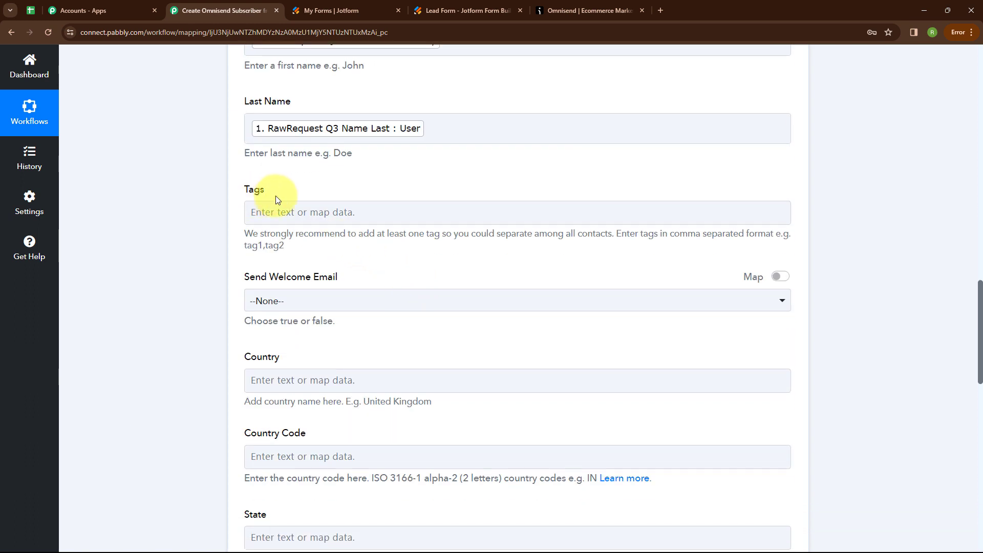
scroll(385, 262, down, 2)
scroll(385, 262, down, 1)
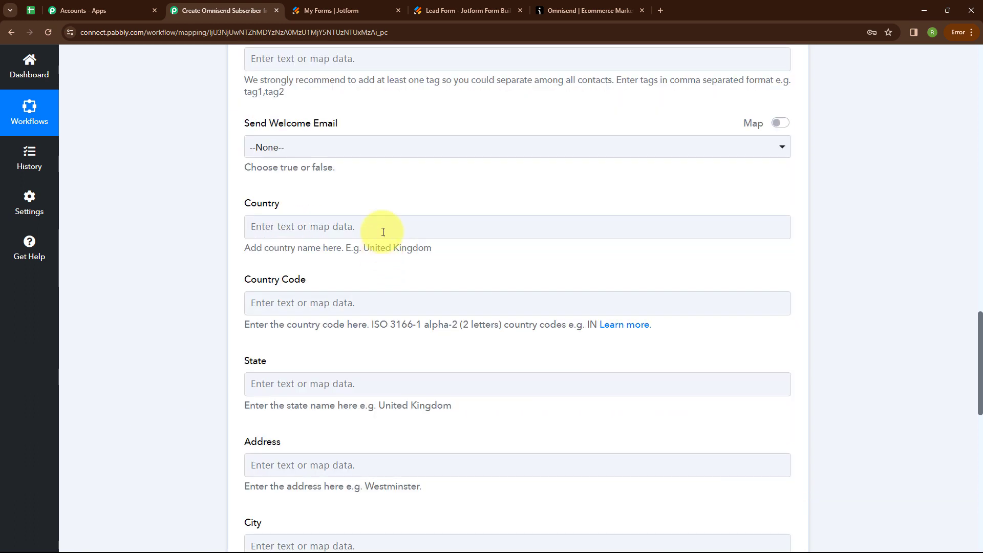
click(351, 147)
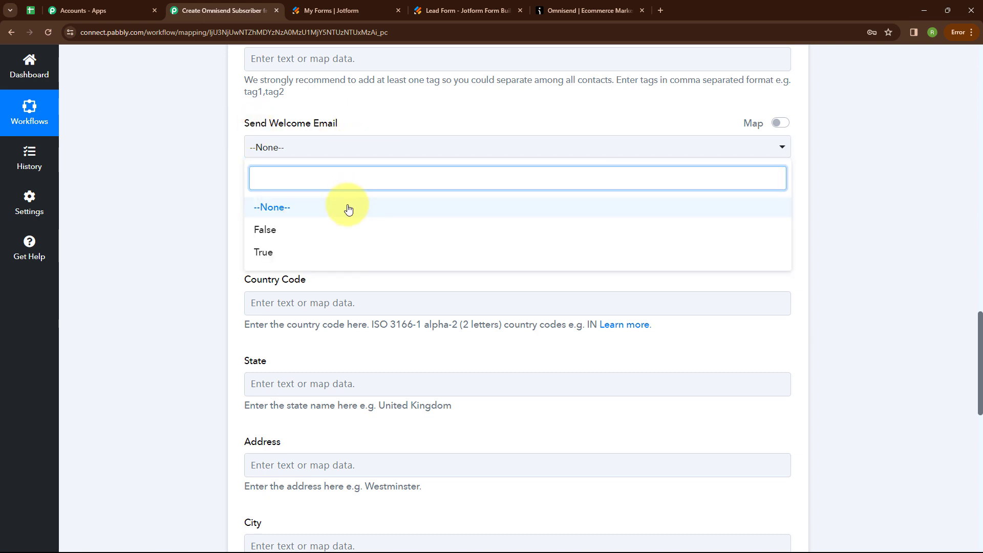
click(348, 207)
scroll(384, 182, down, 1)
Map the Jotform Q7 Country and Q8 state answers into Country and State
click(267, 177)
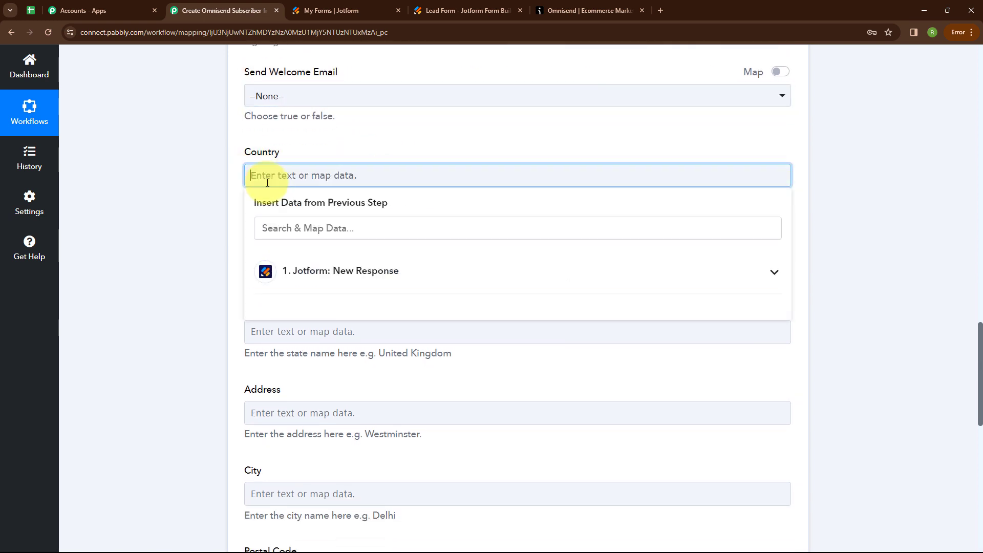
click(296, 273)
scroll(346, 314, down, 5)
click(330, 382)
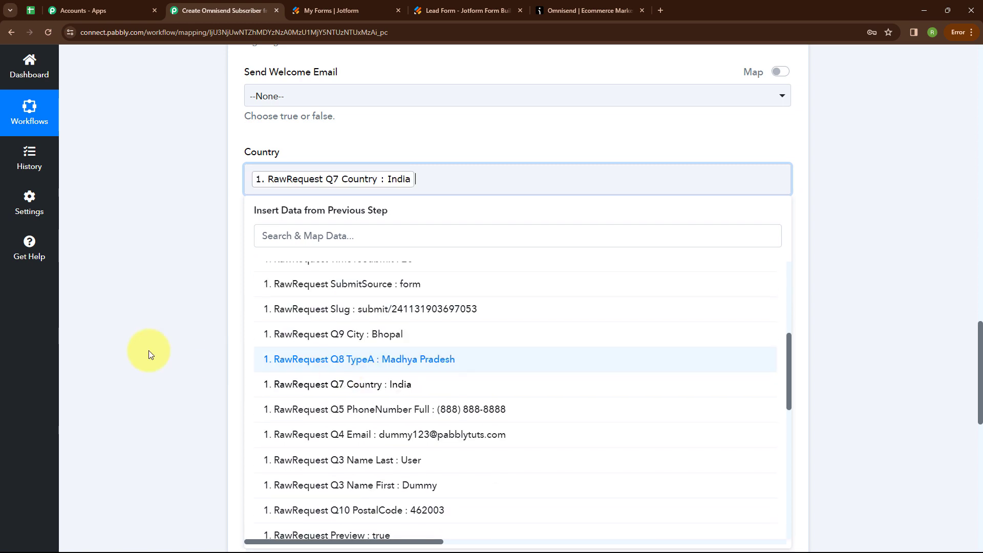
click(149, 350)
scroll(195, 256, down, 2)
click(372, 237)
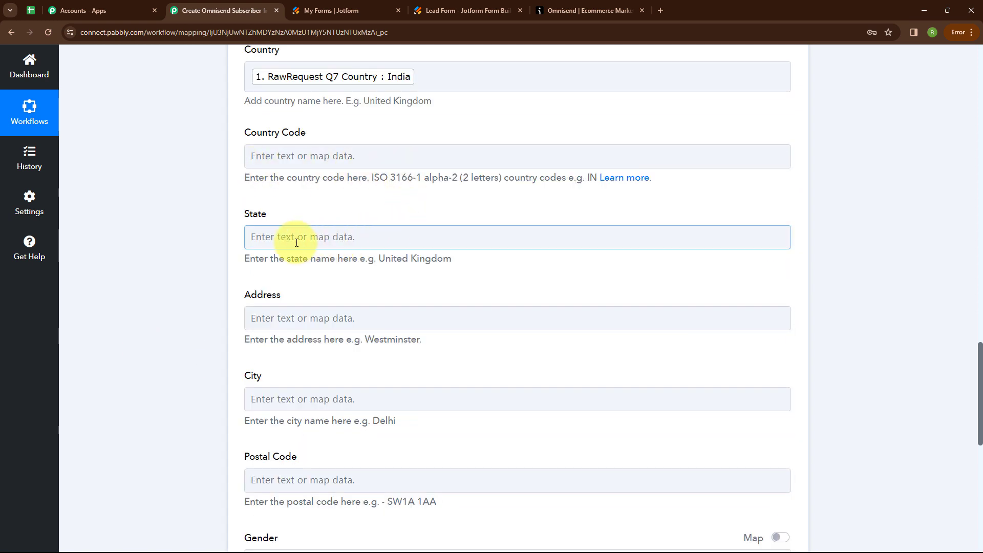
click(324, 336)
scroll(340, 406, down, 4)
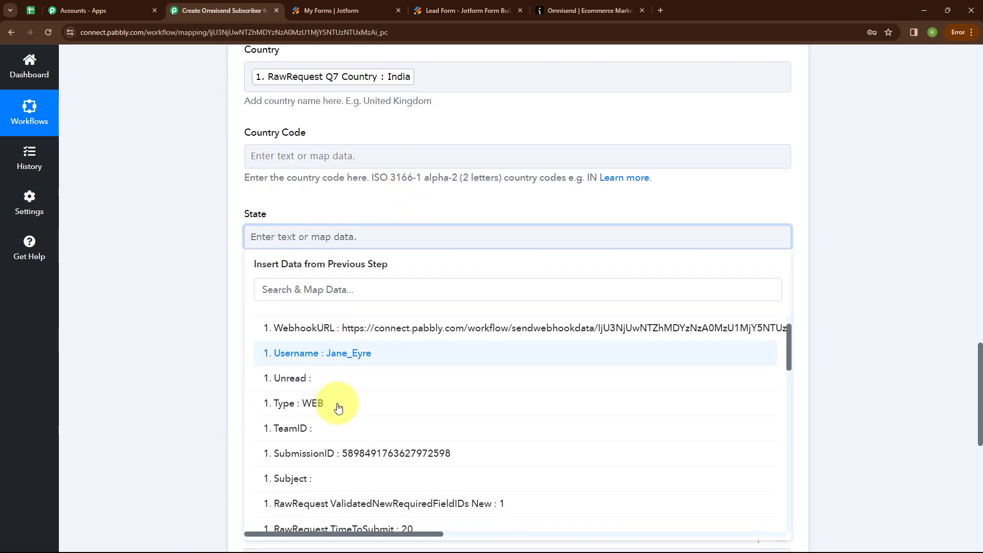
click(393, 466)
click(235, 454)
scroll(257, 220, down, 2)
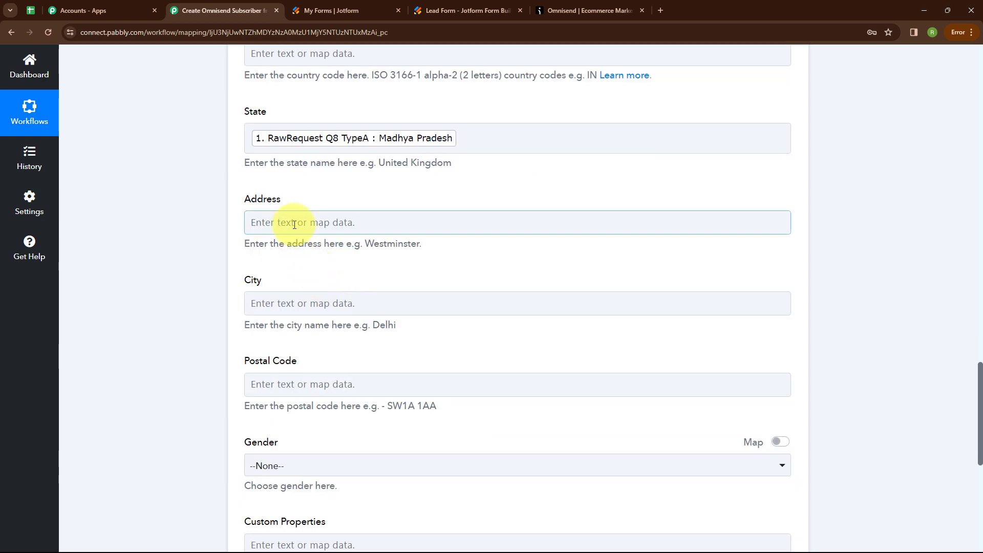
Map the Jotform Q9 City and Q10 PostalCode answers into City and Postal Code
click(326, 313)
click(361, 336)
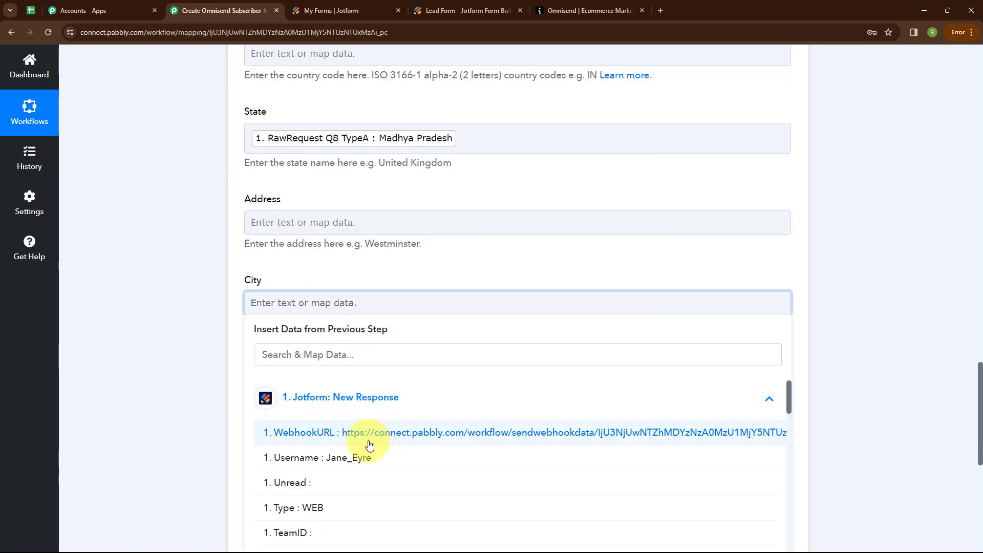
scroll(371, 461, down, 5)
click(374, 504)
click(180, 447)
scroll(180, 447, down, 2)
click(329, 292)
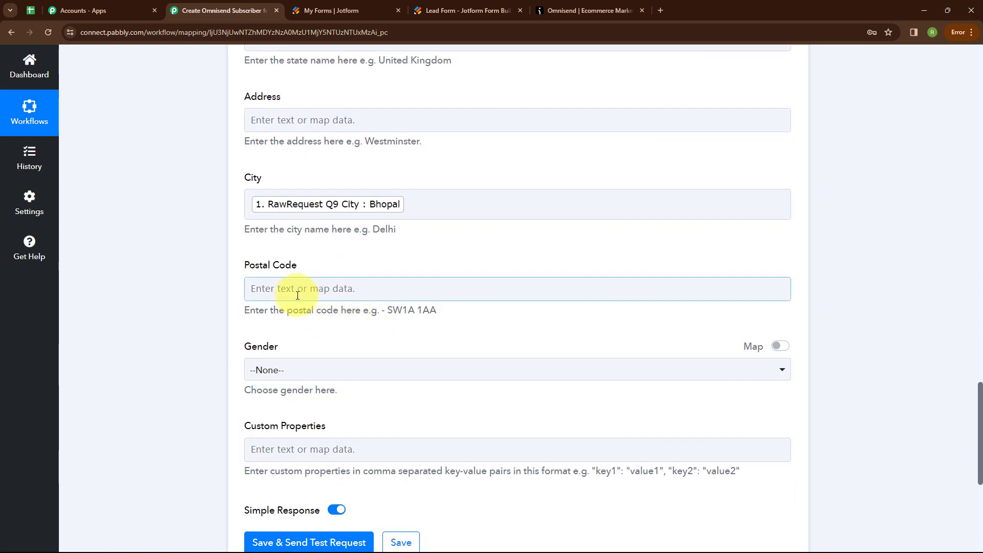
click(314, 384)
scroll(369, 430, down, 5)
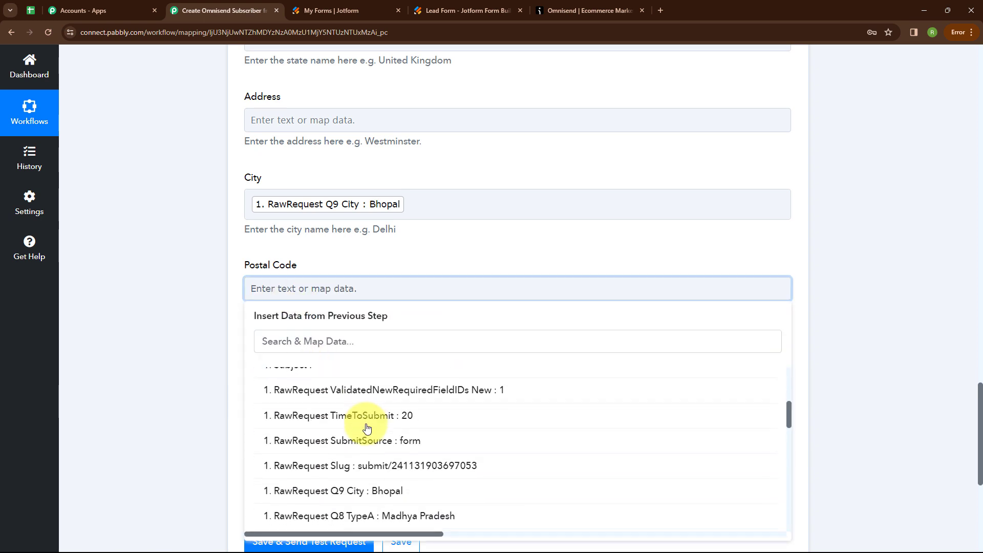
click(369, 463)
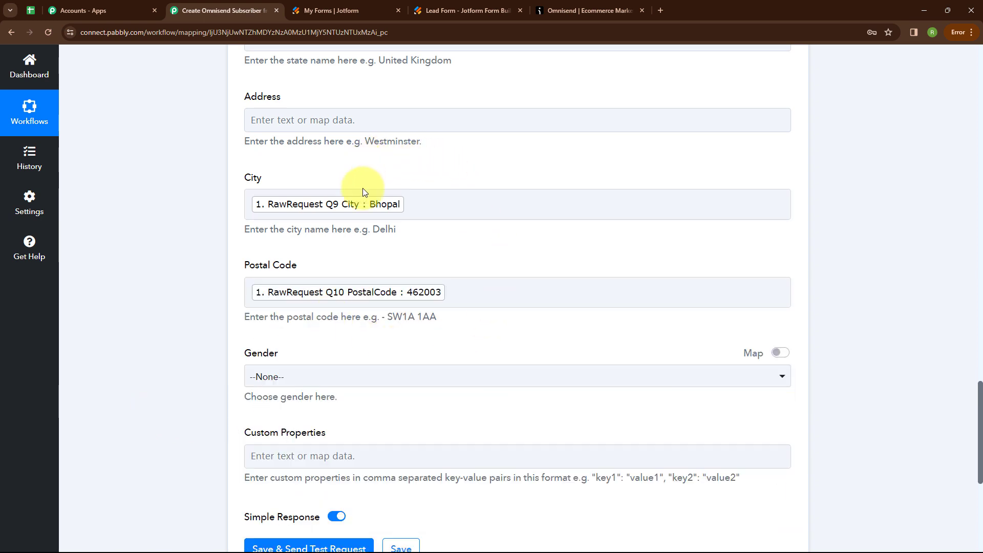
Save the Omnisend step with a test request, review the response, then check Omnisend's contact list
scroll(428, 249, down, 2)
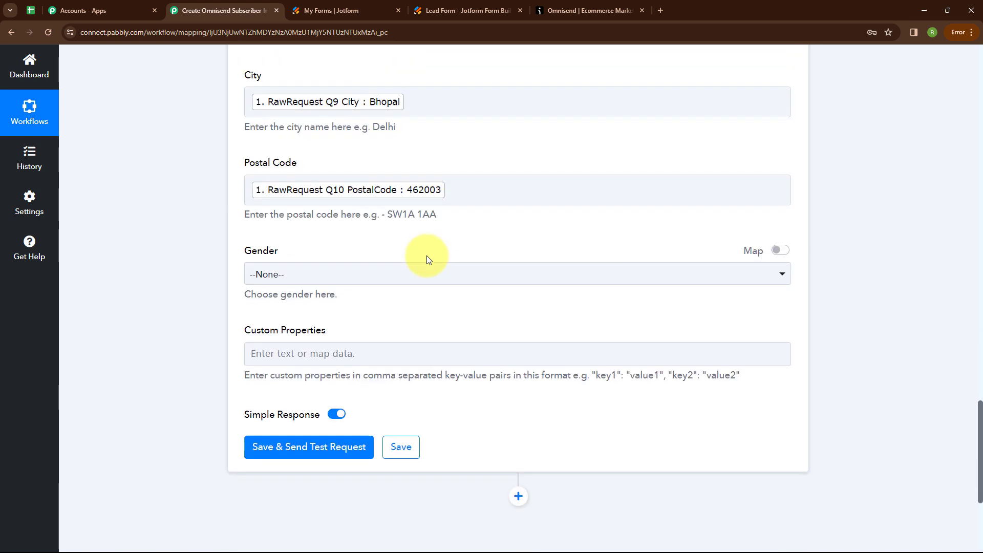
click(311, 446)
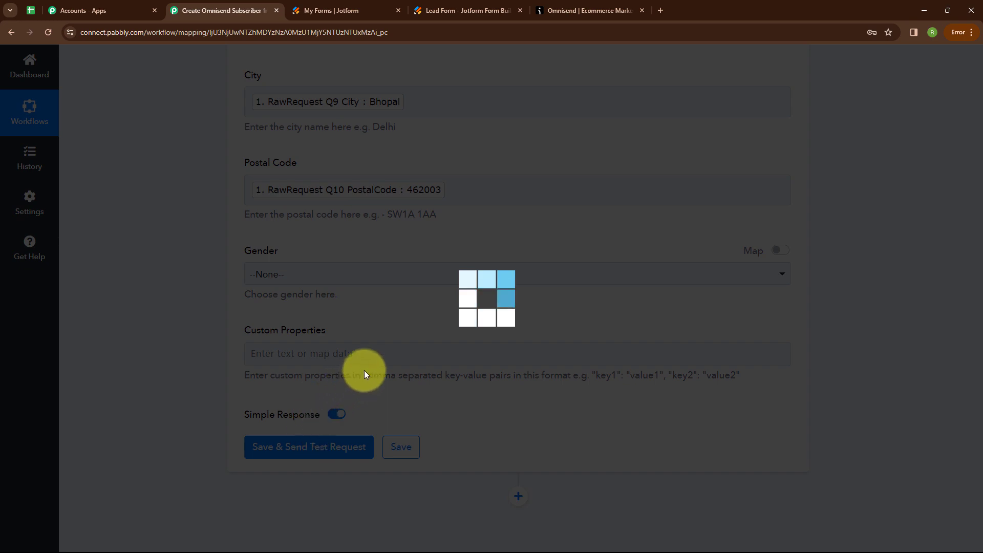
scroll(375, 359, down, 6)
scroll(367, 319, down, 4)
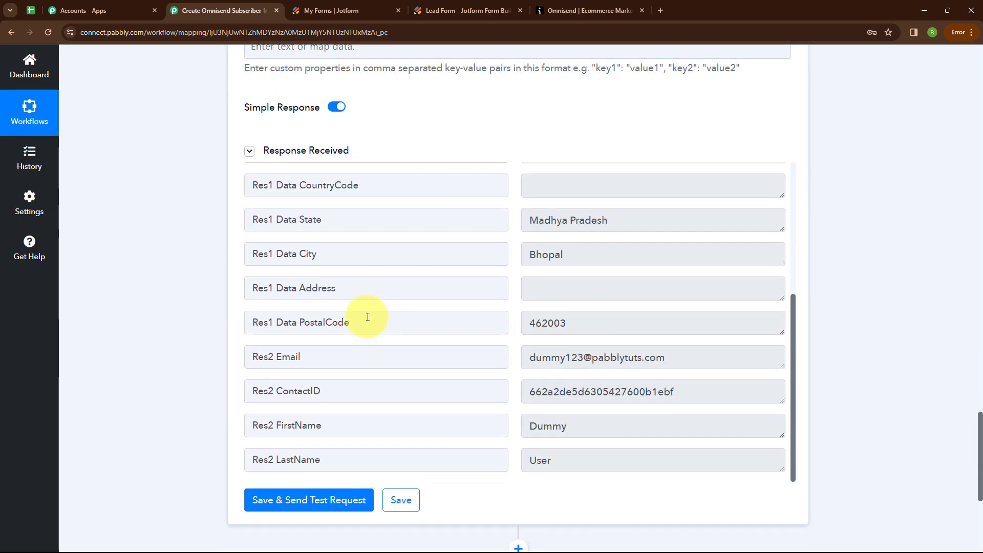
scroll(368, 317, up, 1)
scroll(368, 317, up, 3)
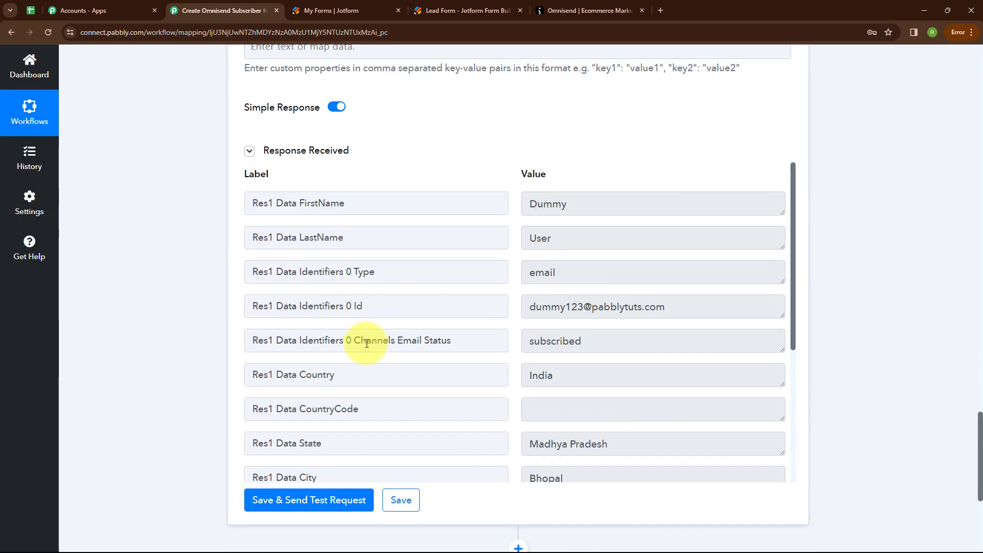
click(566, 10)
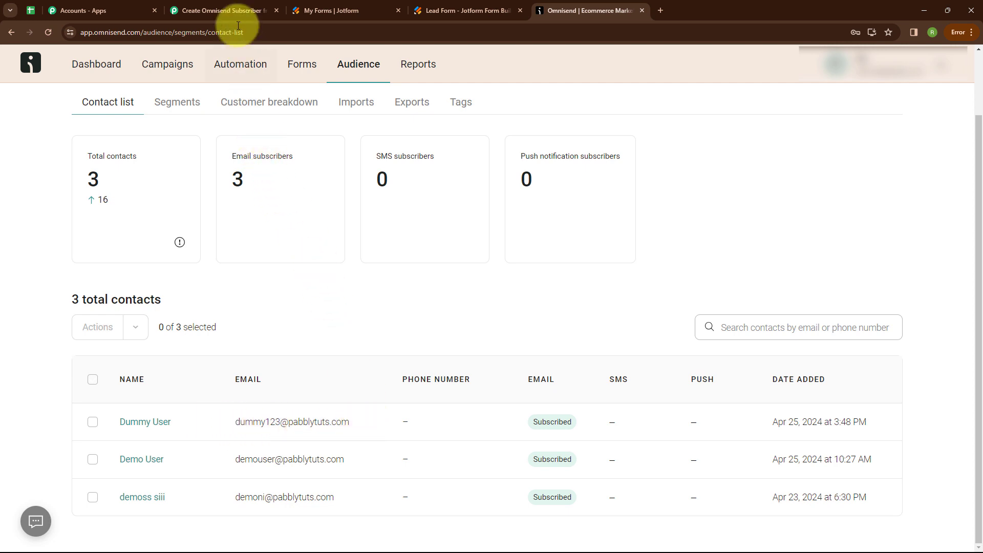
Go back to the Pabbly workflow, then to the Jotform lead form preview
click(225, 10)
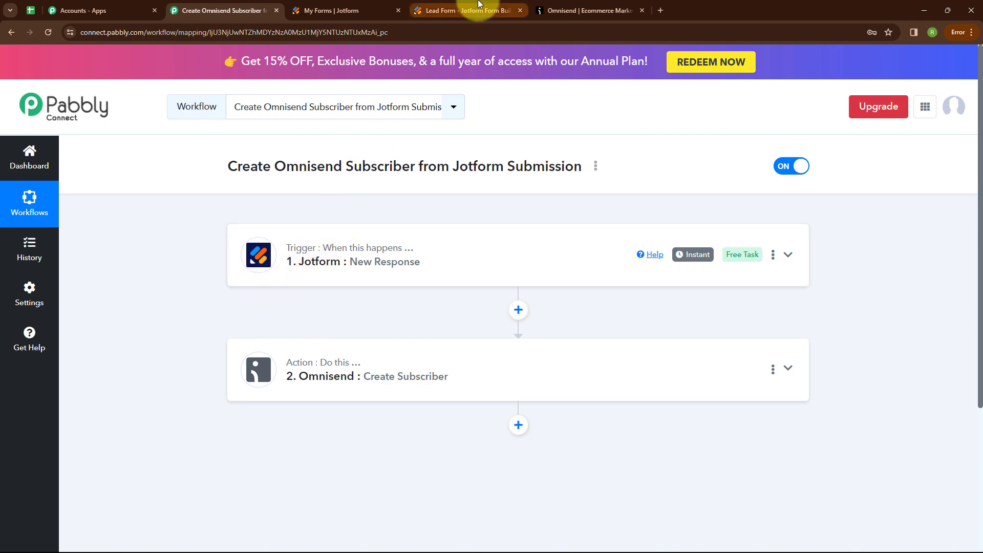
click(461, 10)
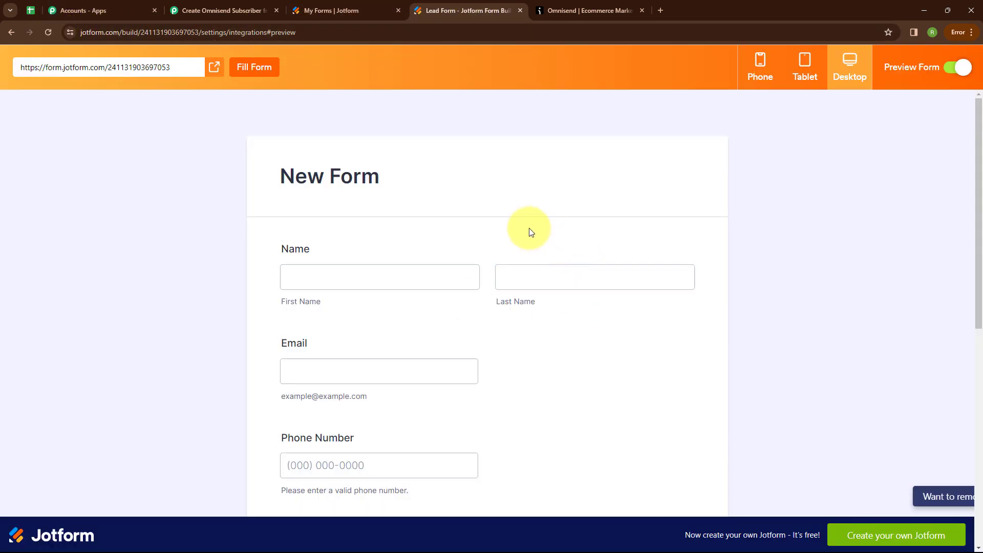
Enter the first name Test, the last name User, and a test e-mail address in the form
scroll(530, 232, down, 1)
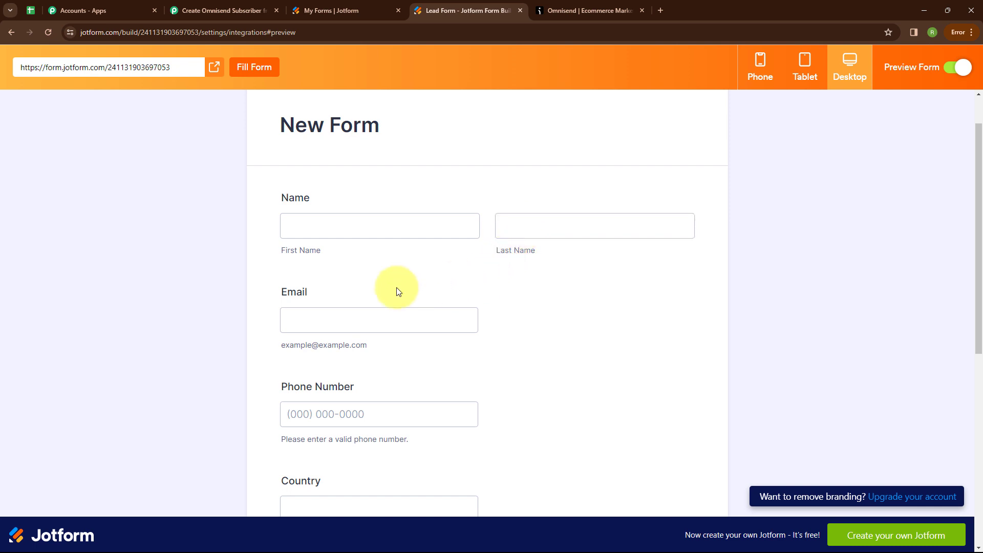
click(326, 234)
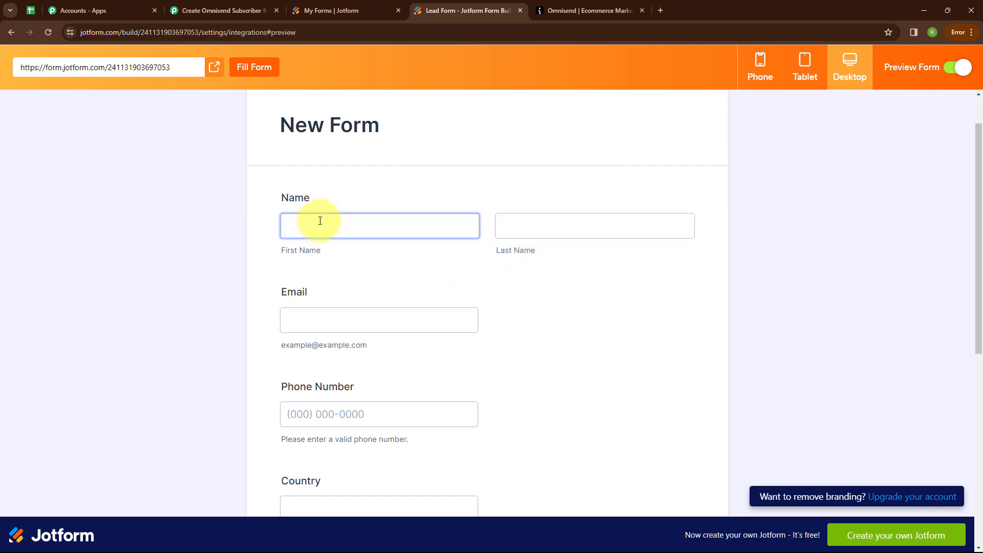
click(320, 220)
text(Test)
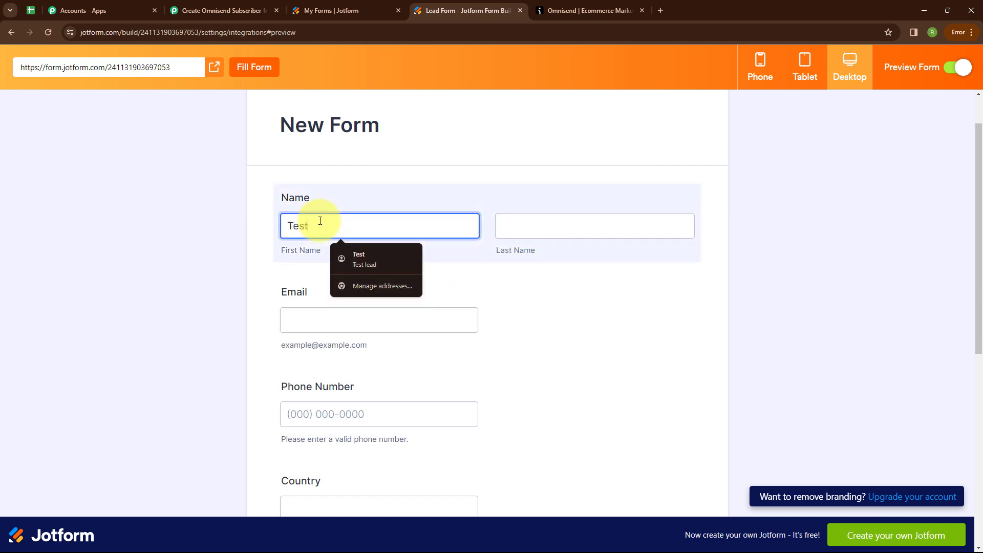
click(595, 220)
text(User)
click(404, 329)
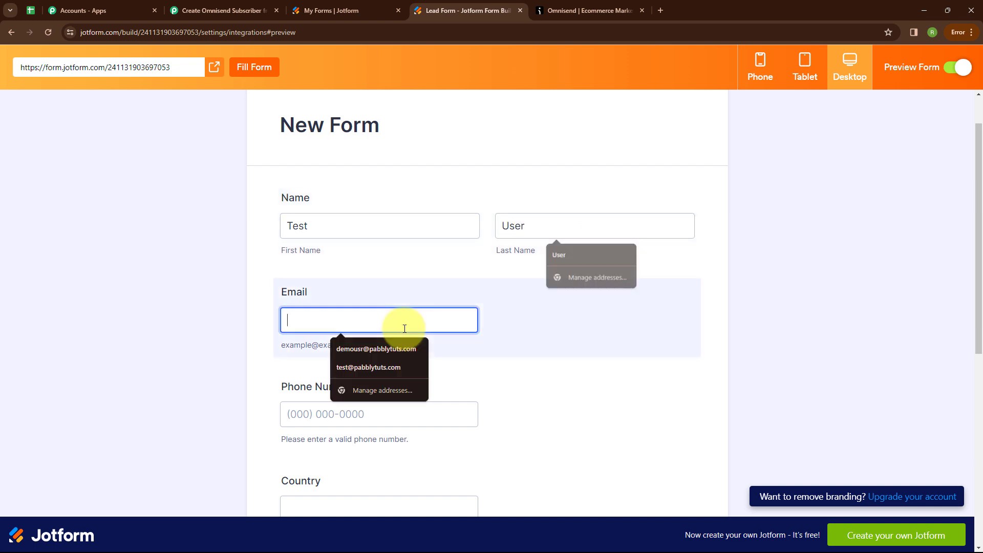
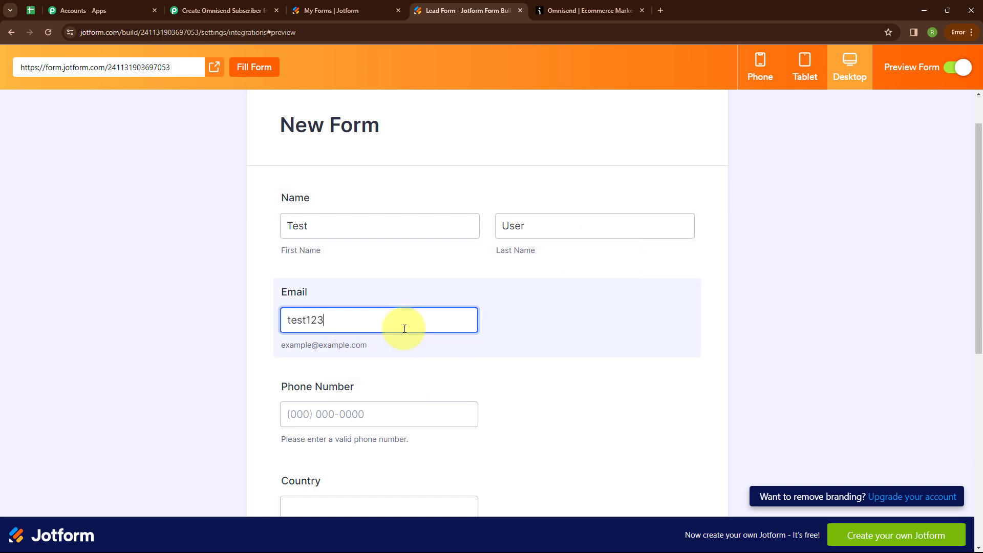
Fill in a phone number, country India, state Rajasthan, city Ajmer and postal code 305801
click(365, 403)
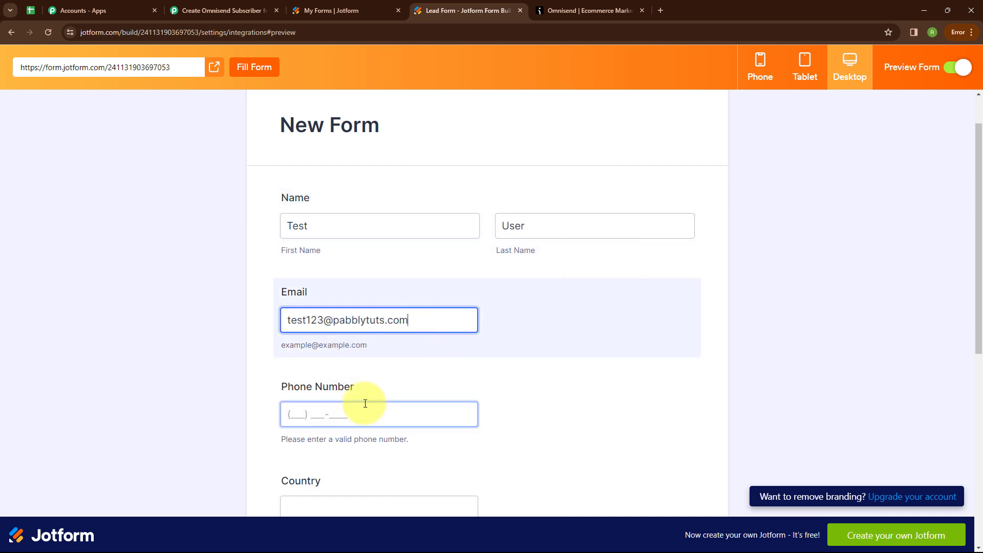
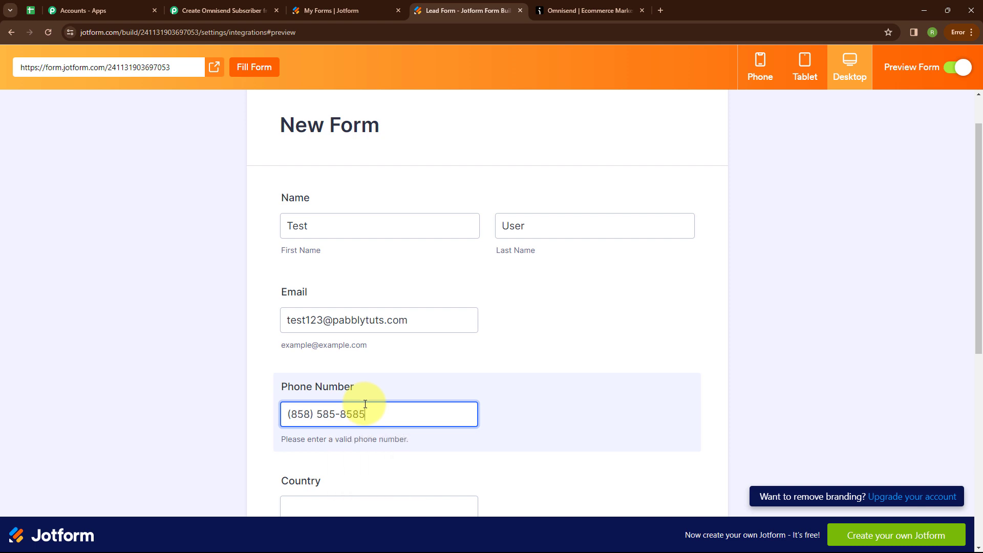
scroll(365, 403, down, 3)
click(365, 356)
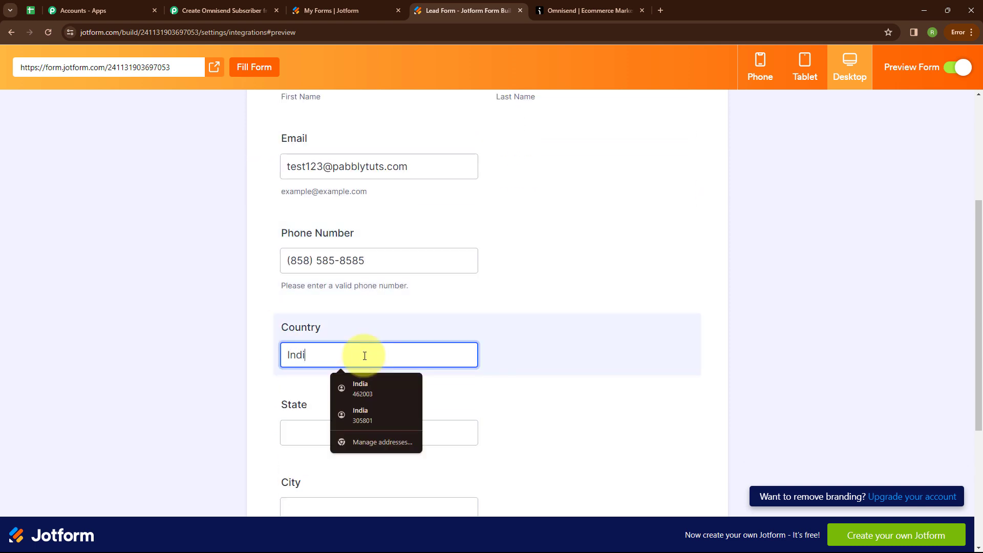
scroll(365, 355, down, 2)
click(309, 329)
text(Ra)
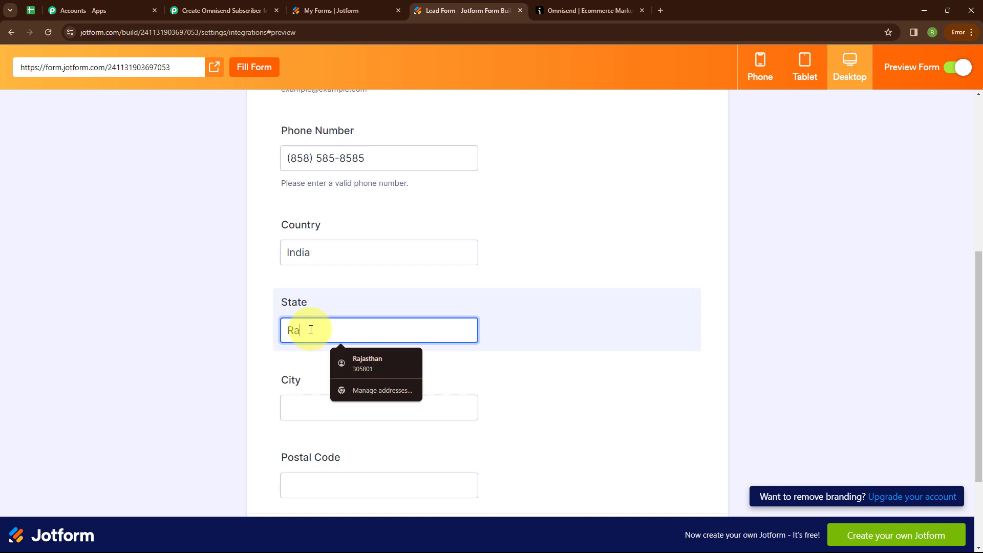
text(jasthan)
scroll(311, 329, down, 2)
click(310, 273)
text(Aj)
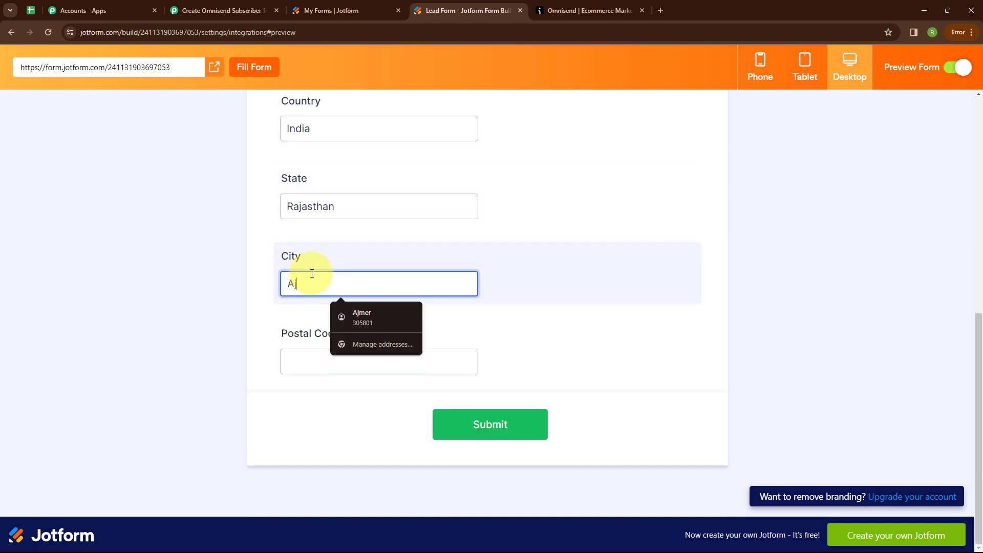
text(mer)
click(300, 350)
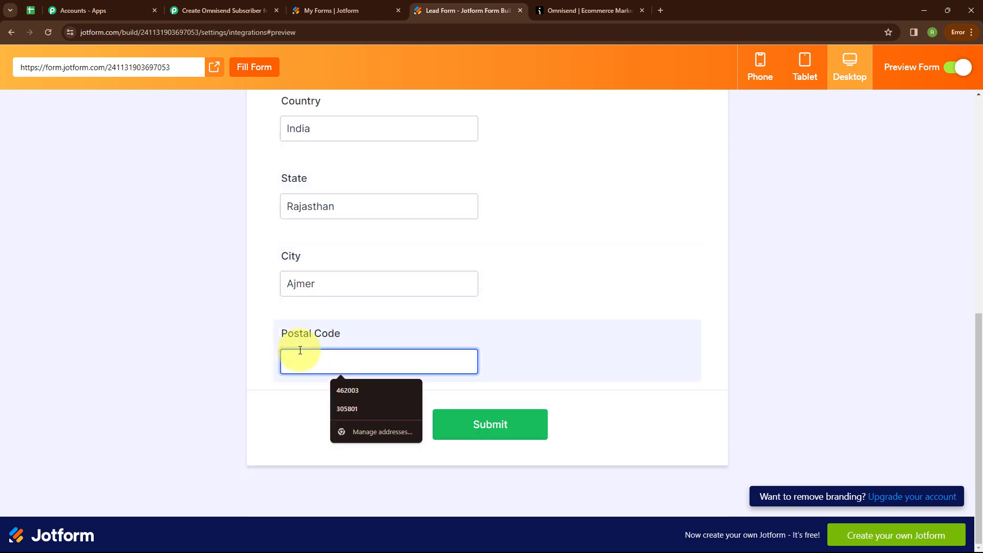
text(305801)
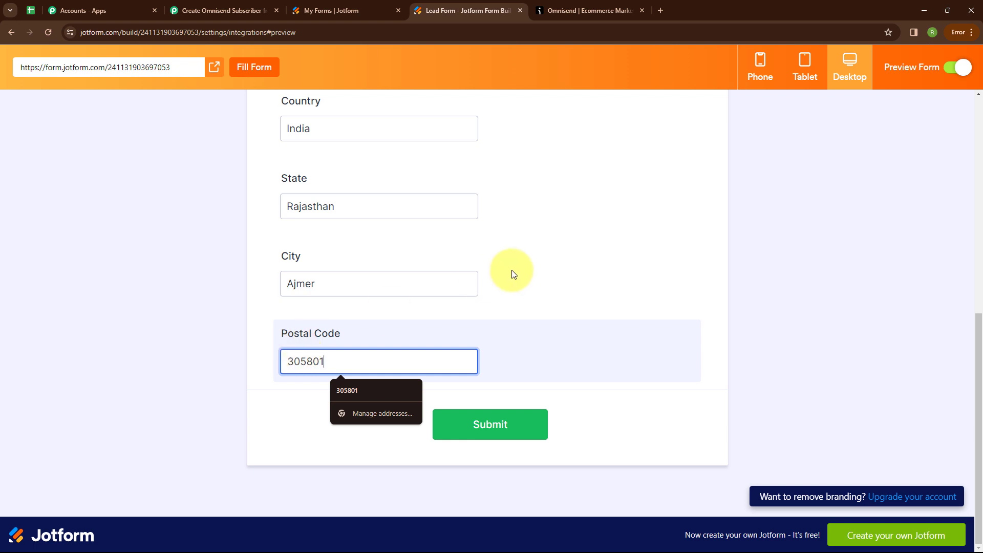
Submit the lead form and check the Thank You confirmation message
click(569, 281)
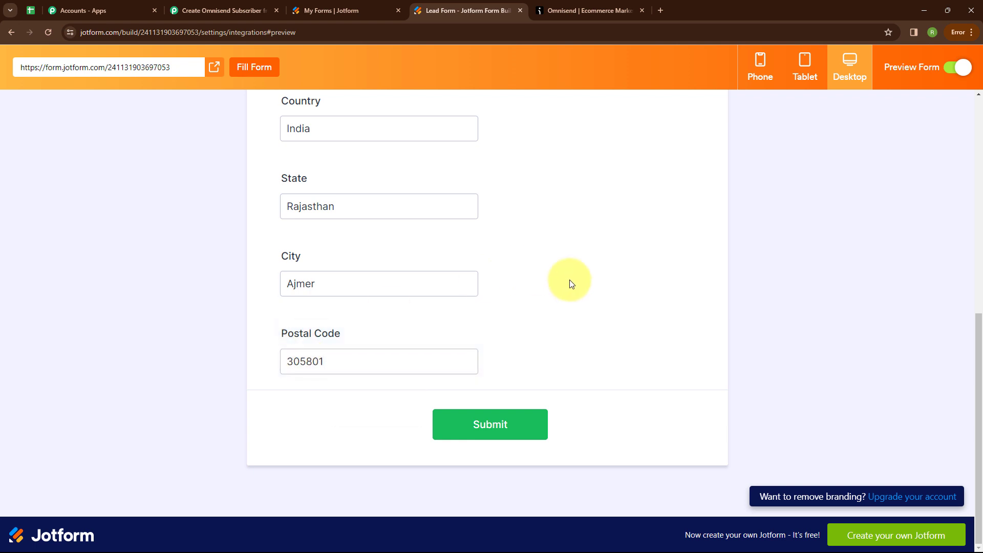
click(468, 429)
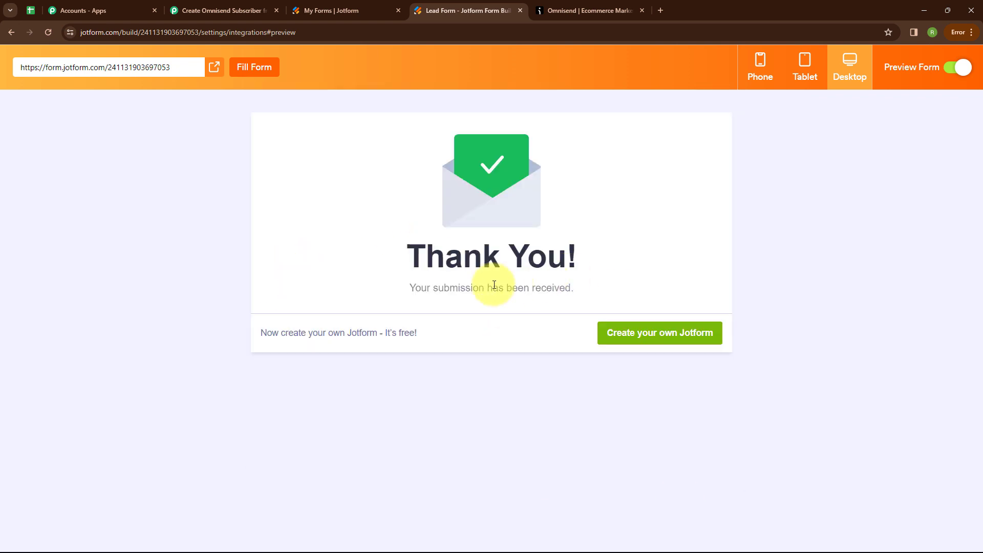
drag(413, 288, 608, 282)
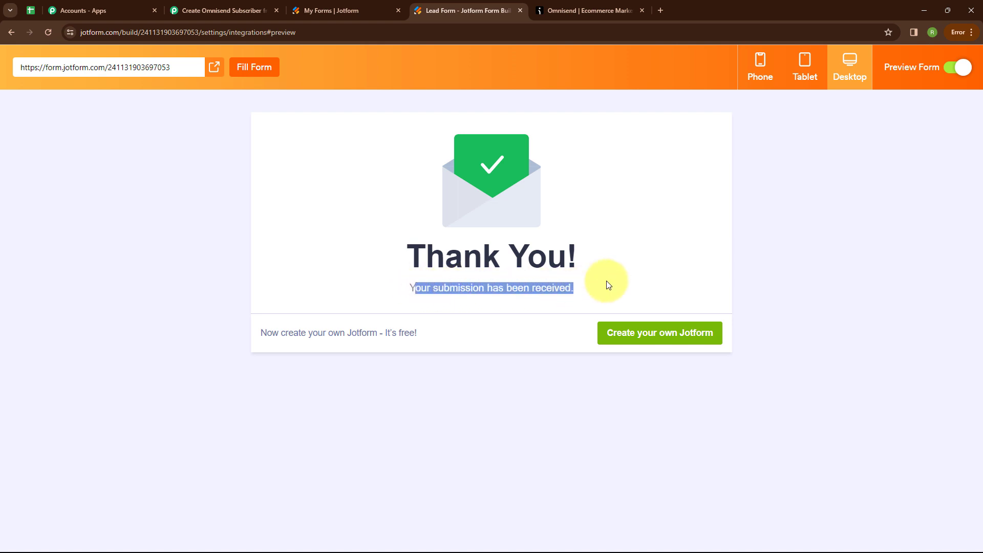
click(625, 281)
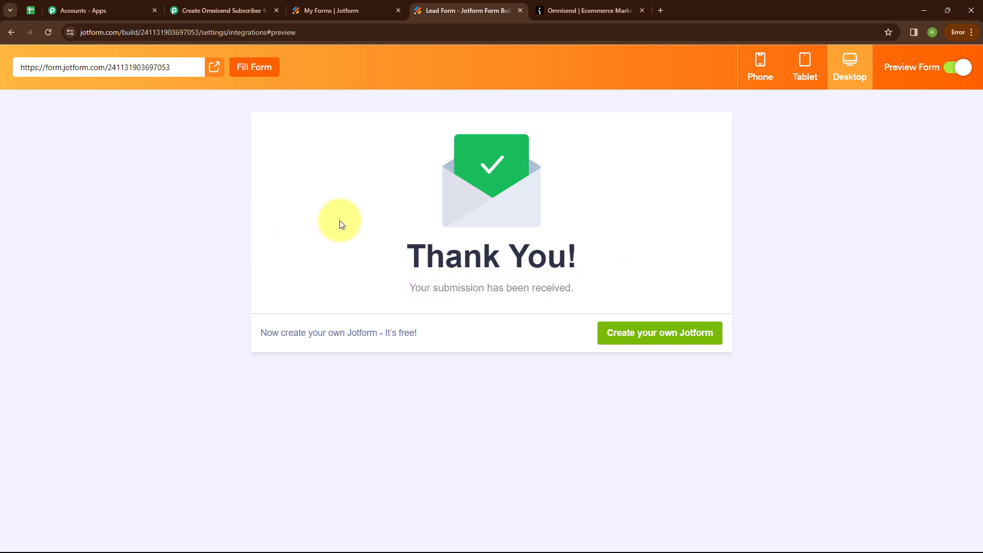
In Omnisend, confirm the Test User contact shows Ajmer, India and postal code 305801
click(563, 10)
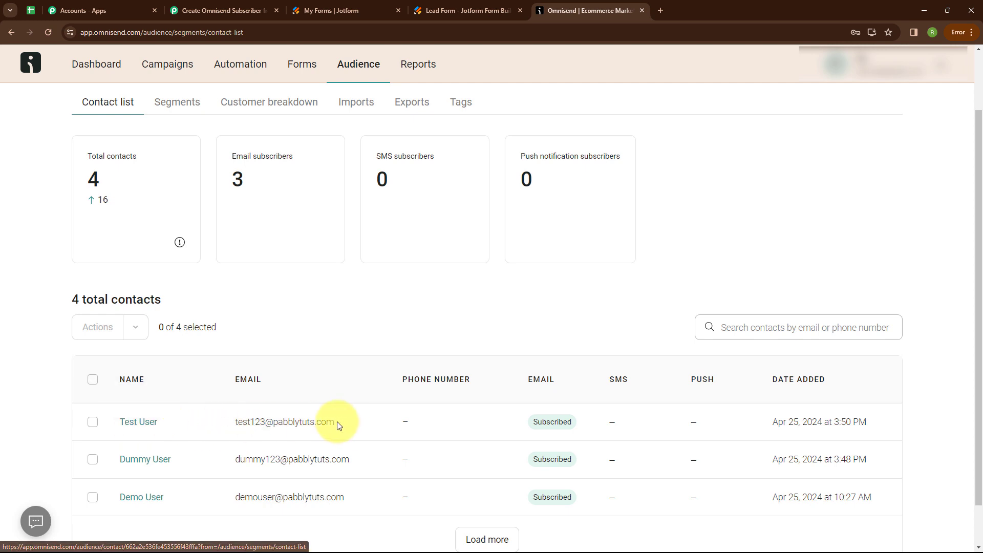
click(130, 423)
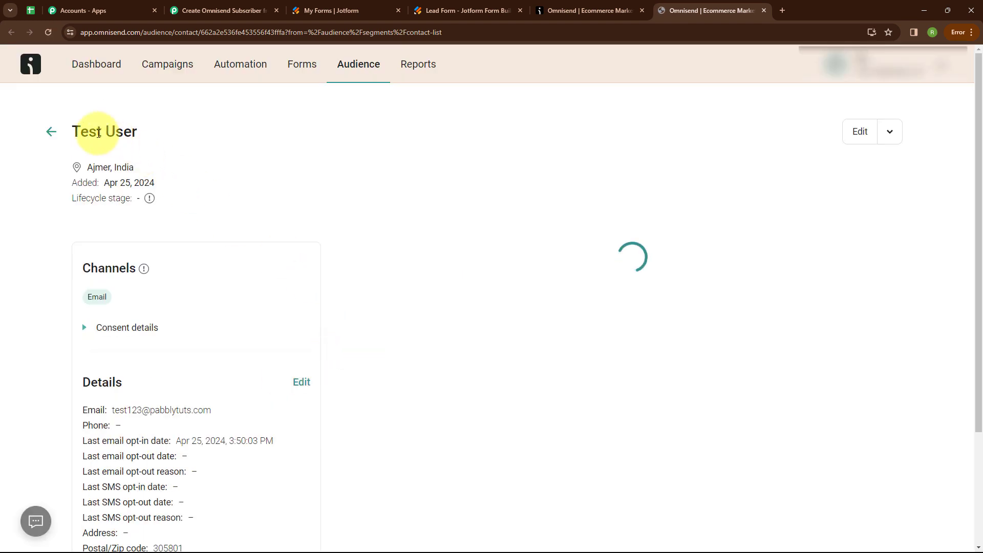
drag(90, 167, 154, 159)
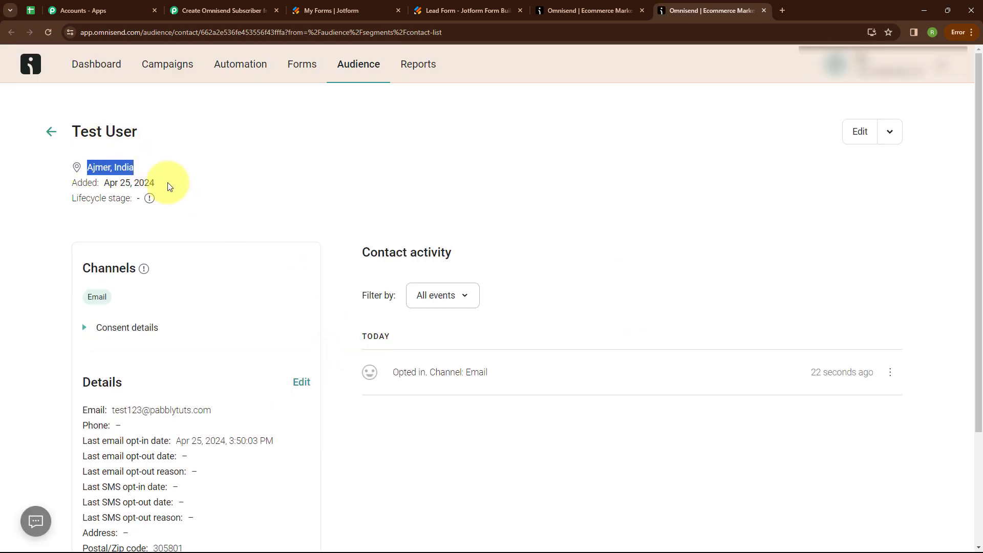
click(227, 221)
scroll(227, 221, down, 3)
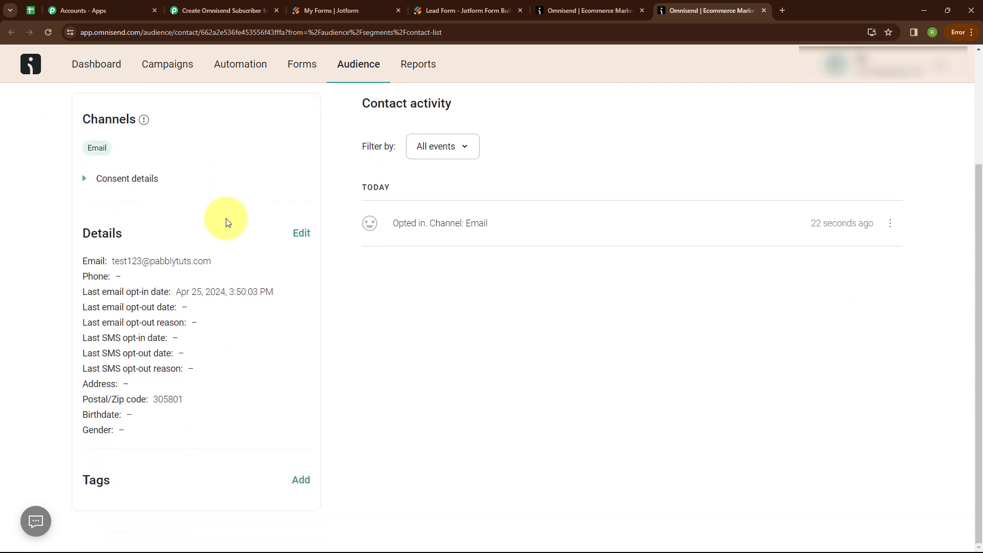
triple_click(156, 395)
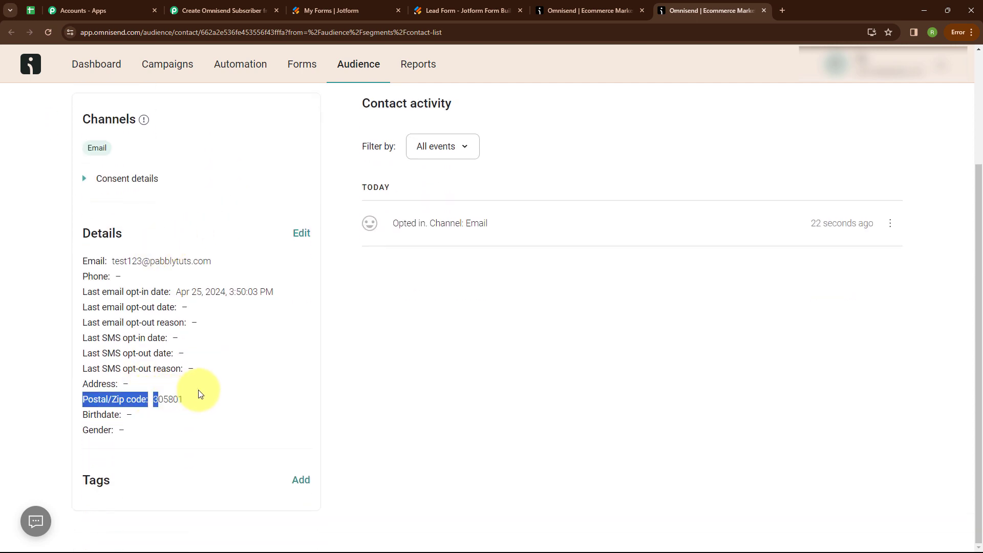
click(241, 335)
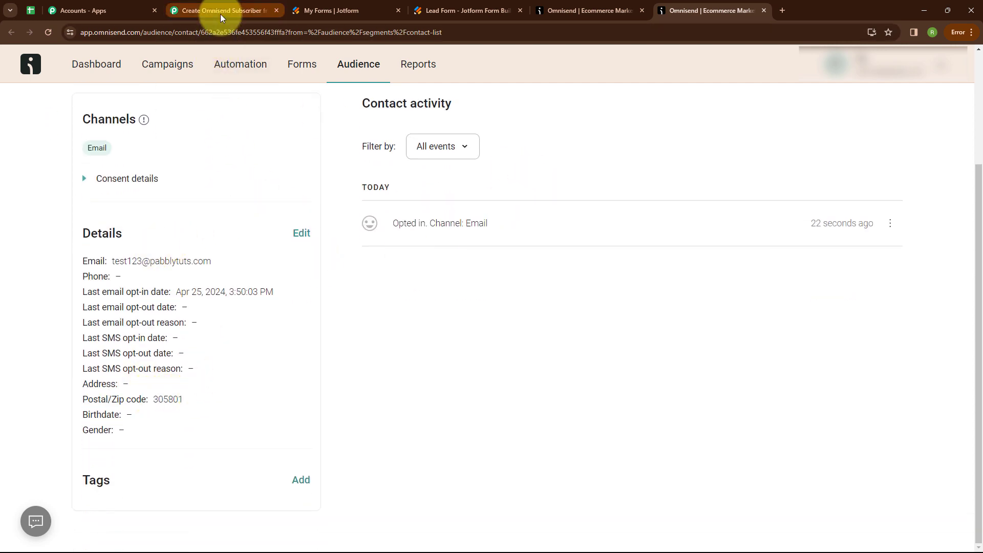
click(195, 11)
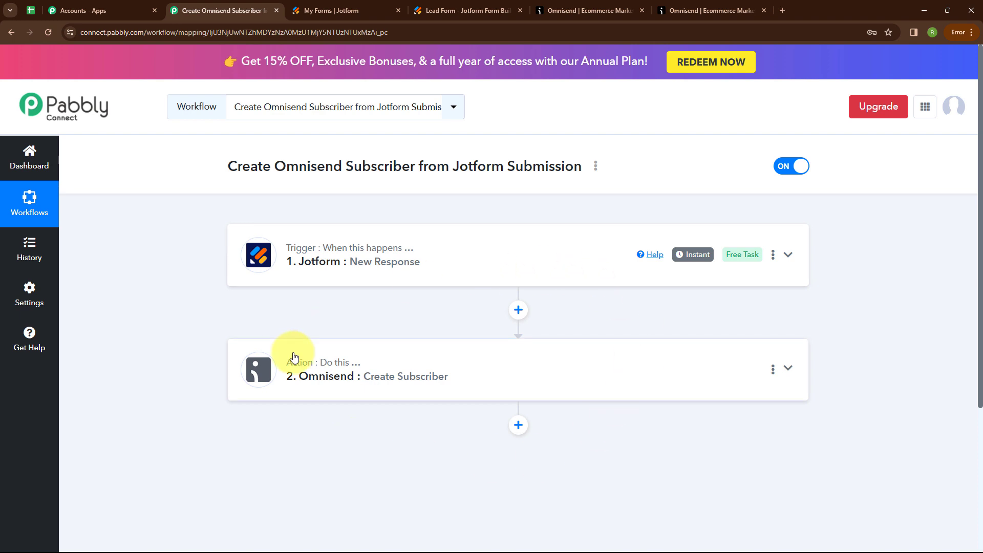